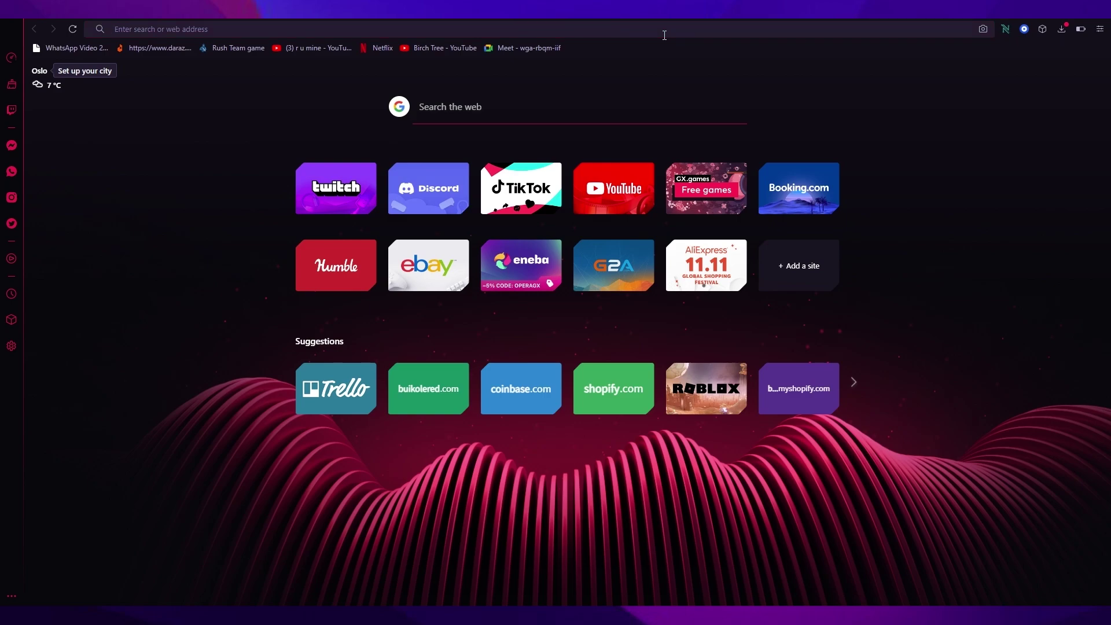
# Step: Search Google for 'squareup'
pyautogui.click(664, 36)
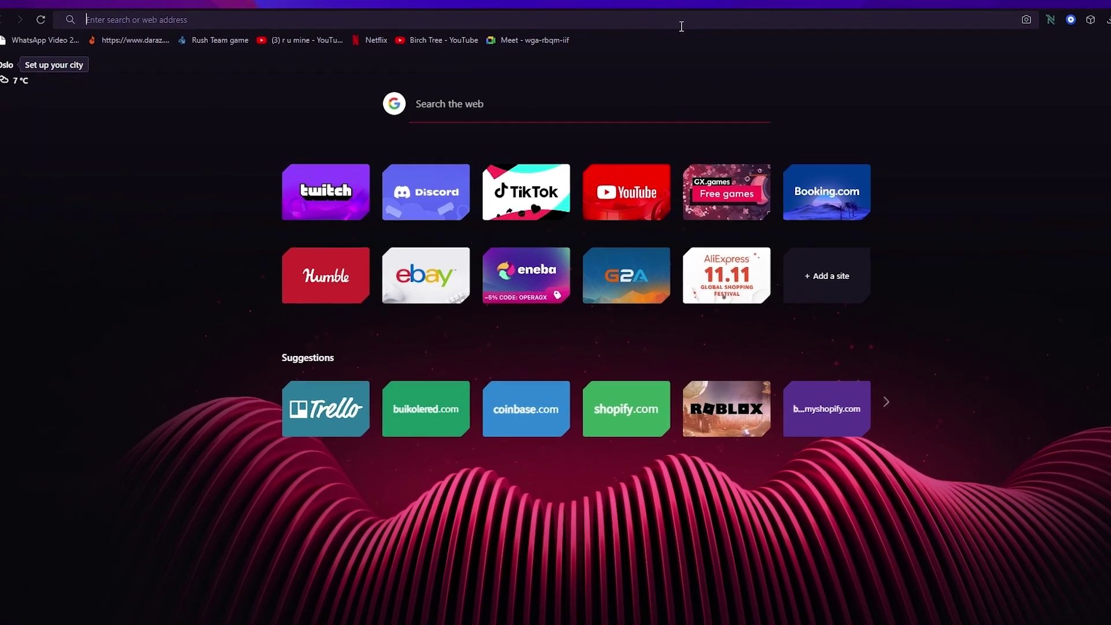
pyautogui.write('square')
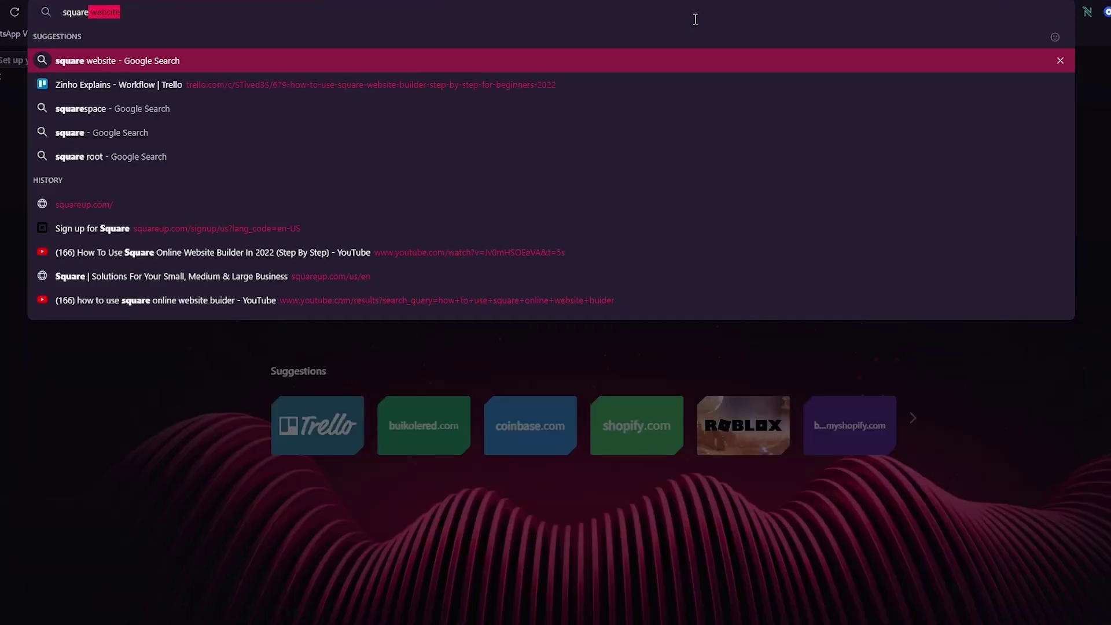
pyautogui.write('up')
pyautogui.press('Return')
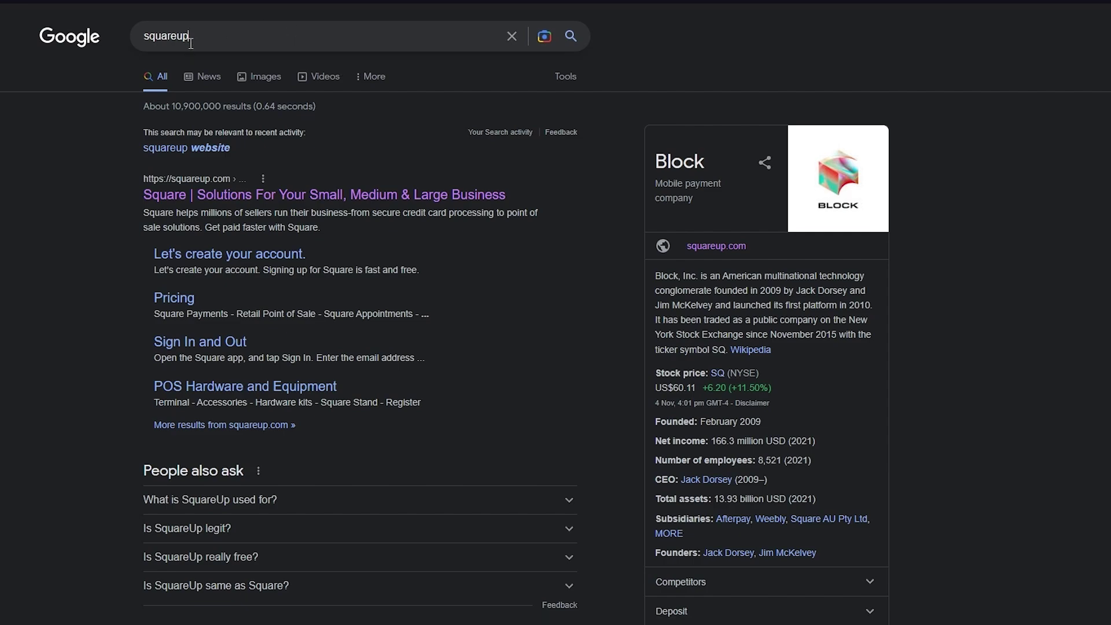
# Step: Change the query to 'squarespace', search, and scroll through the results
pyautogui.moveTo(191, 43); pyautogui.dragTo(180, 44)
pyautogui.write('spac')
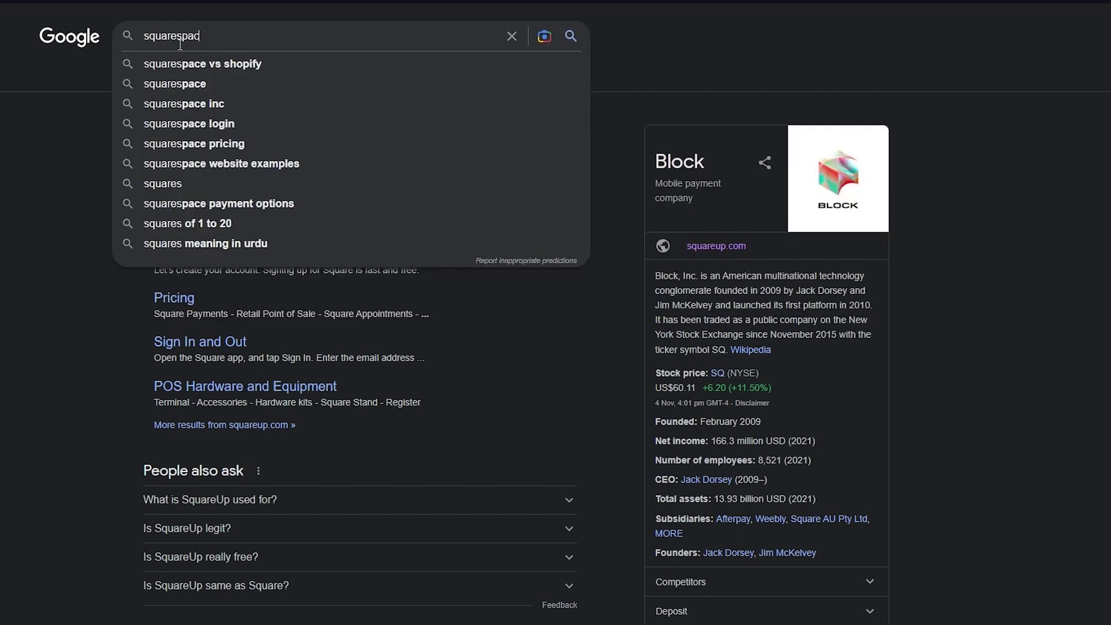
pyautogui.write('e')
pyautogui.press('Return')
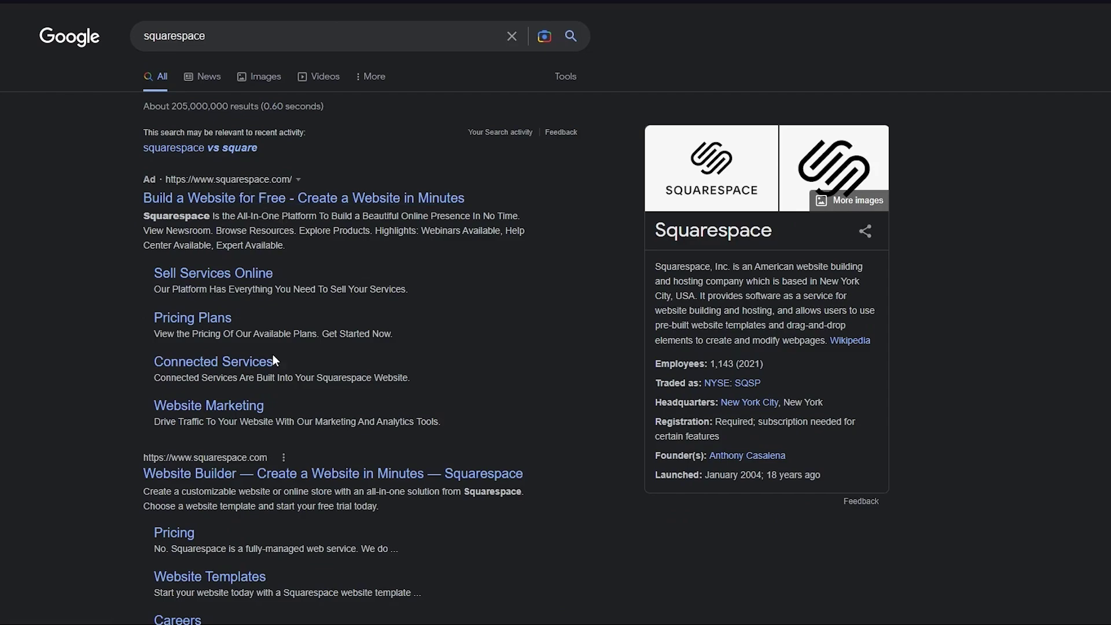
pyautogui.scroll(-2, 186, 422)
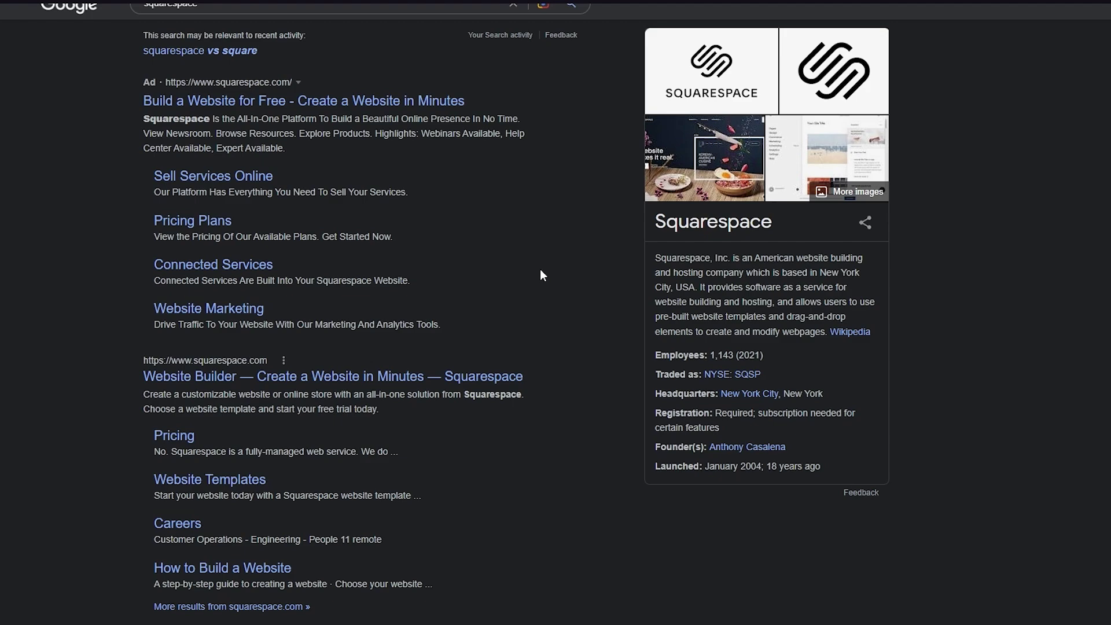
pyautogui.scroll(1, 543, 274)
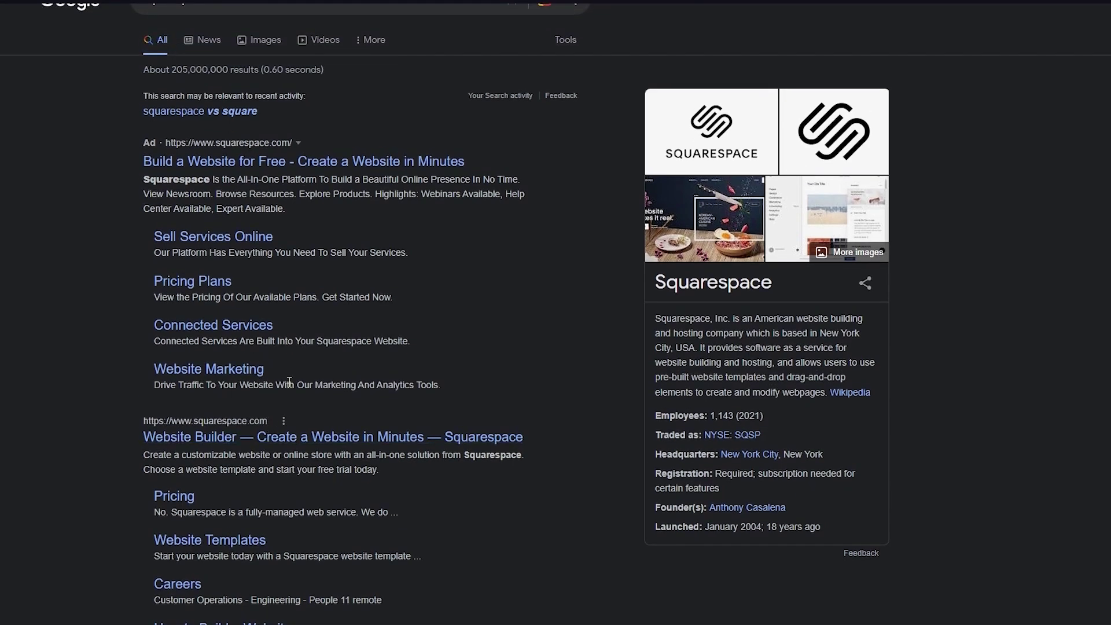
pyautogui.scroll(1, 289, 382)
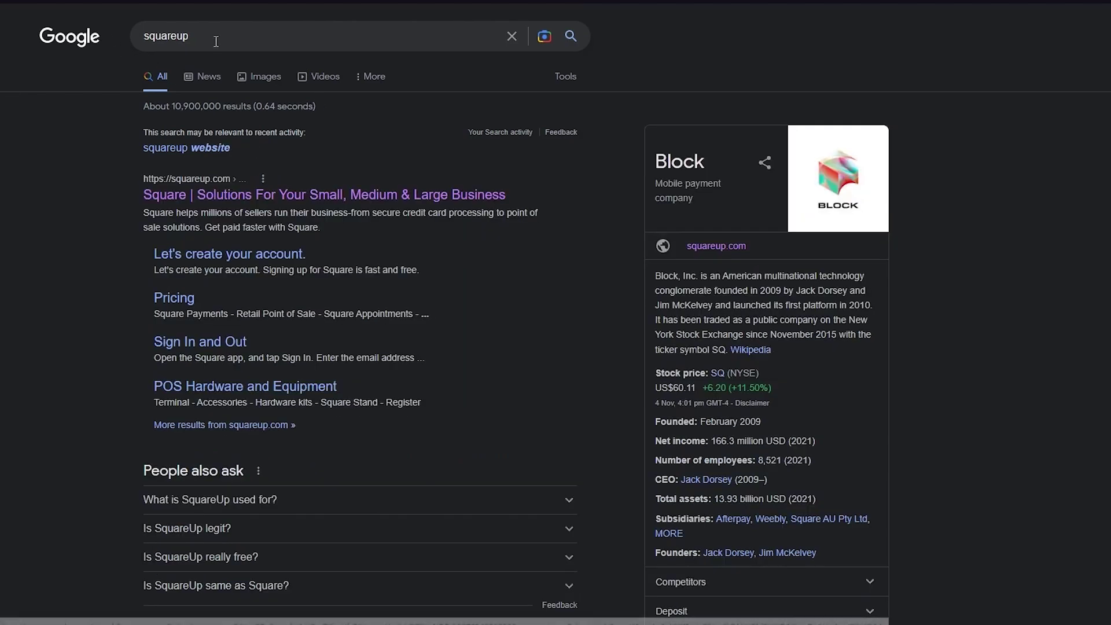
pyautogui.scroll(-5, 132, 279)
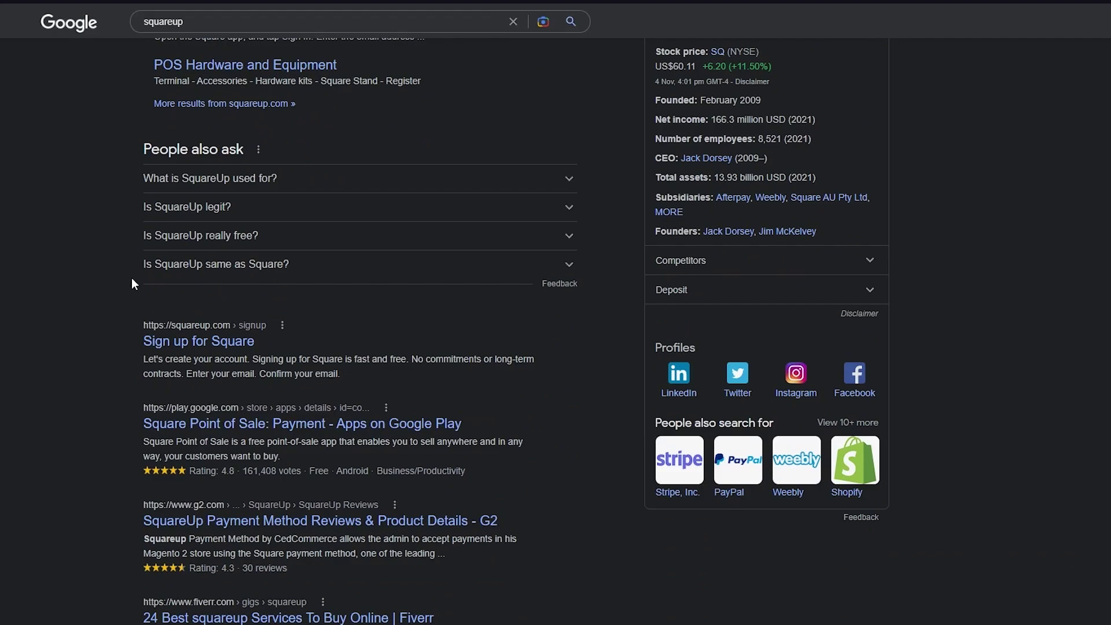
pyautogui.scroll(5, 132, 279)
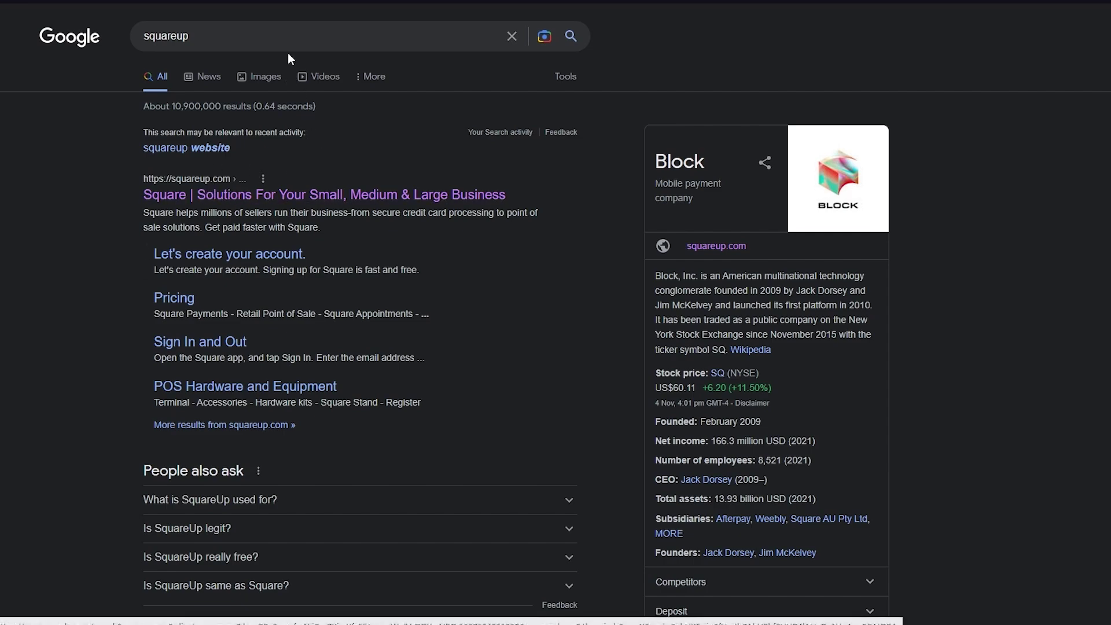
# Step: Search 'squareup website' and open the first Square result in a new tab
pyautogui.click(303, 23)
pyautogui.write('website')
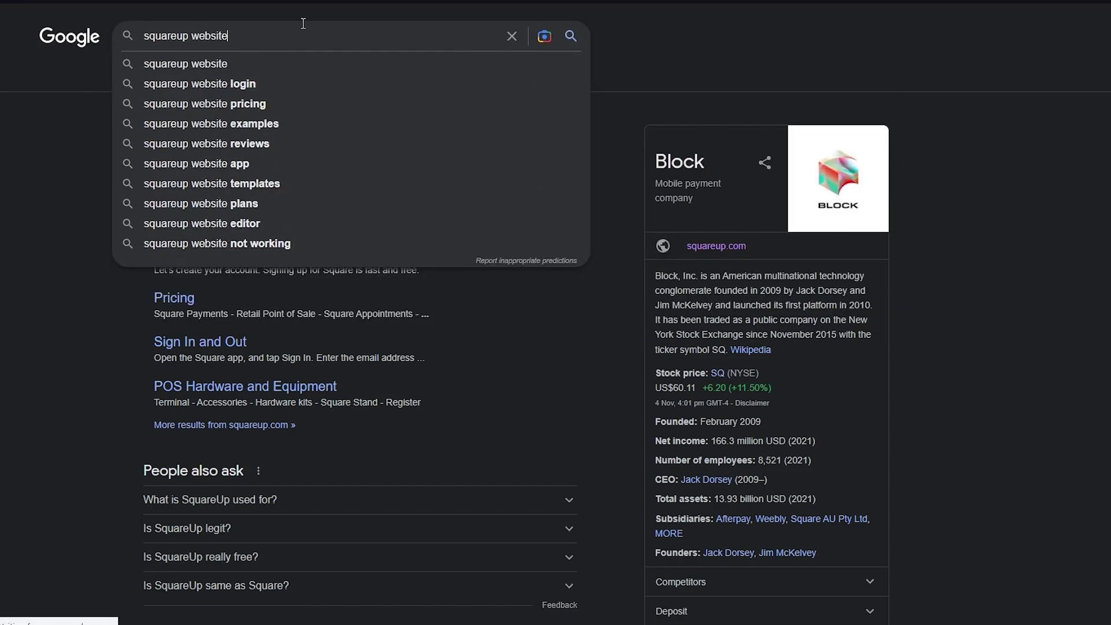
pyautogui.press('Return')
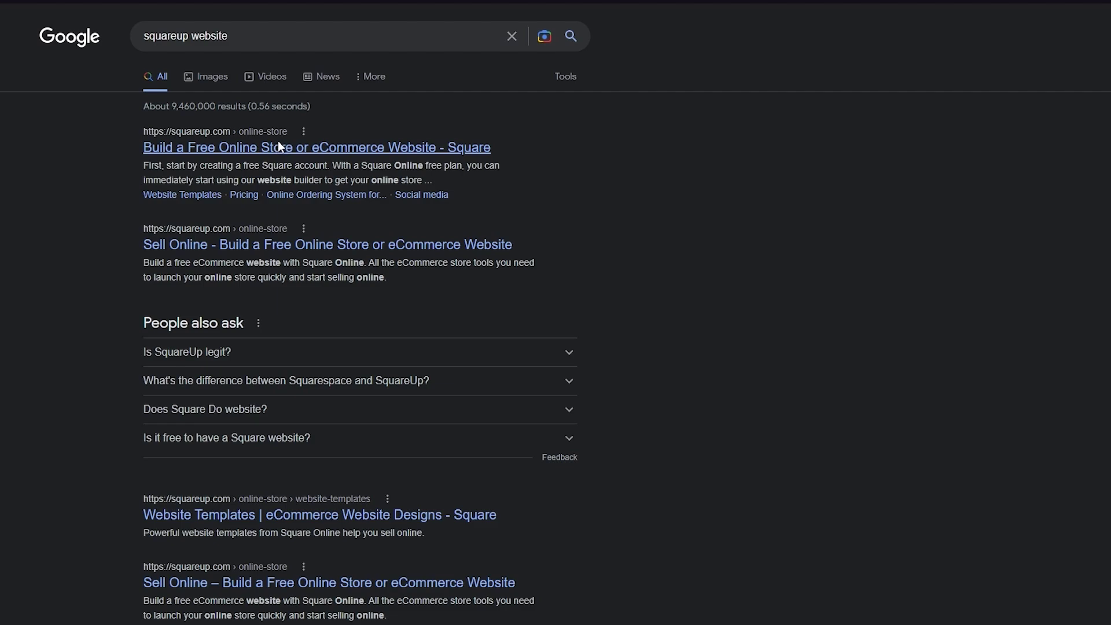
pyautogui.rightClick(287, 145)
pyautogui.click(309, 151)
# Step: Replace the query with 'weebly', search, and browse its results
pyautogui.tripleClick(232, 34)
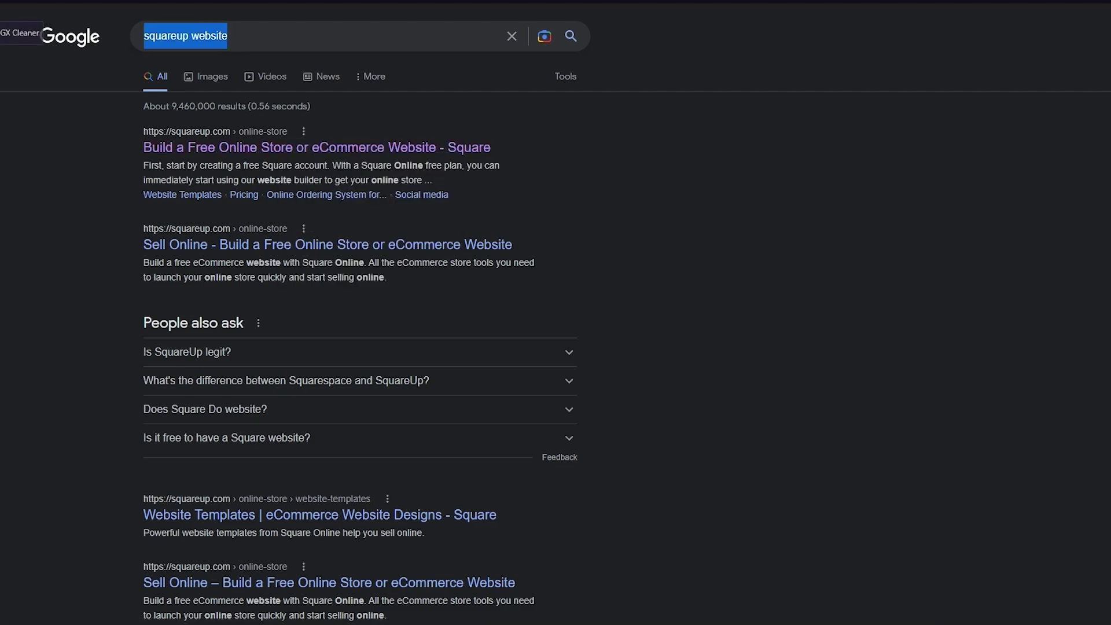
pyautogui.write('weebly')
pyautogui.press('Return')
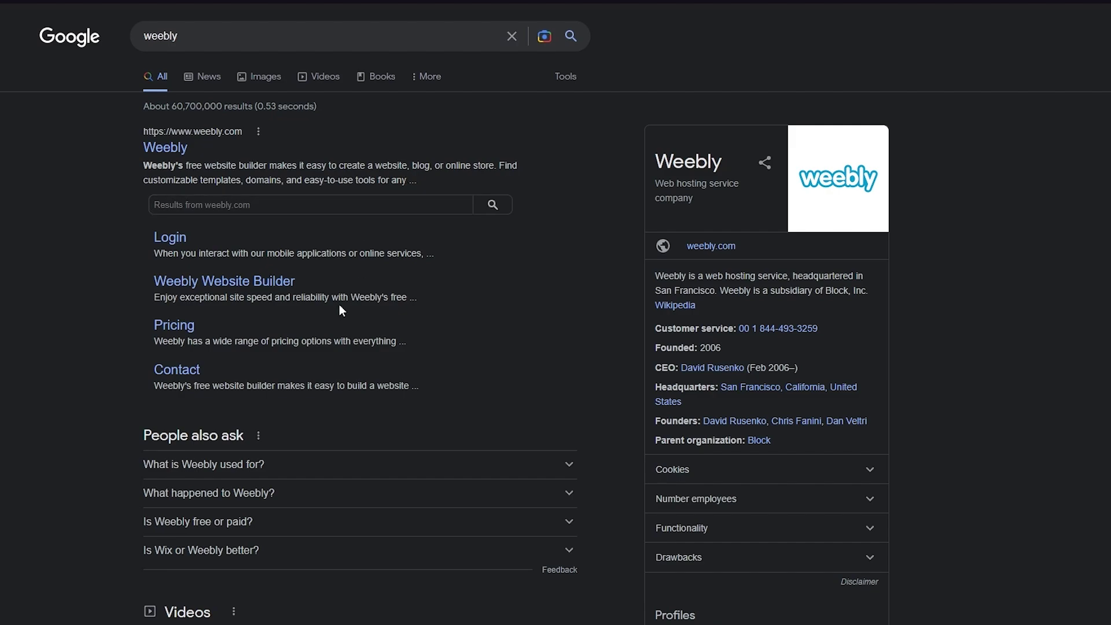
pyautogui.scroll(-1, 339, 304)
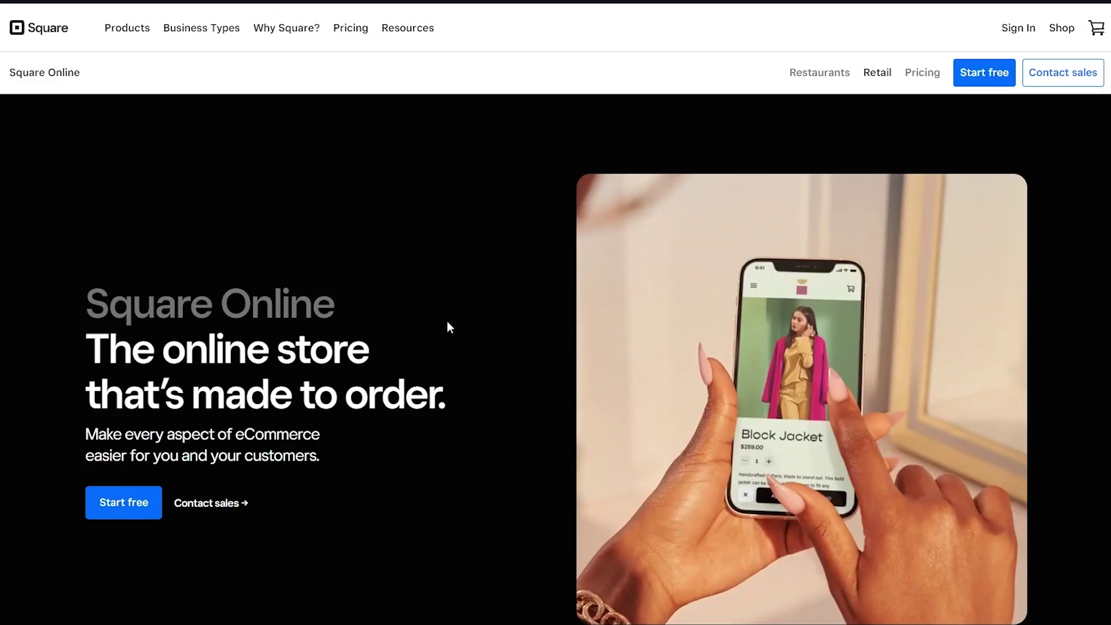
pyautogui.moveTo(408, 27)
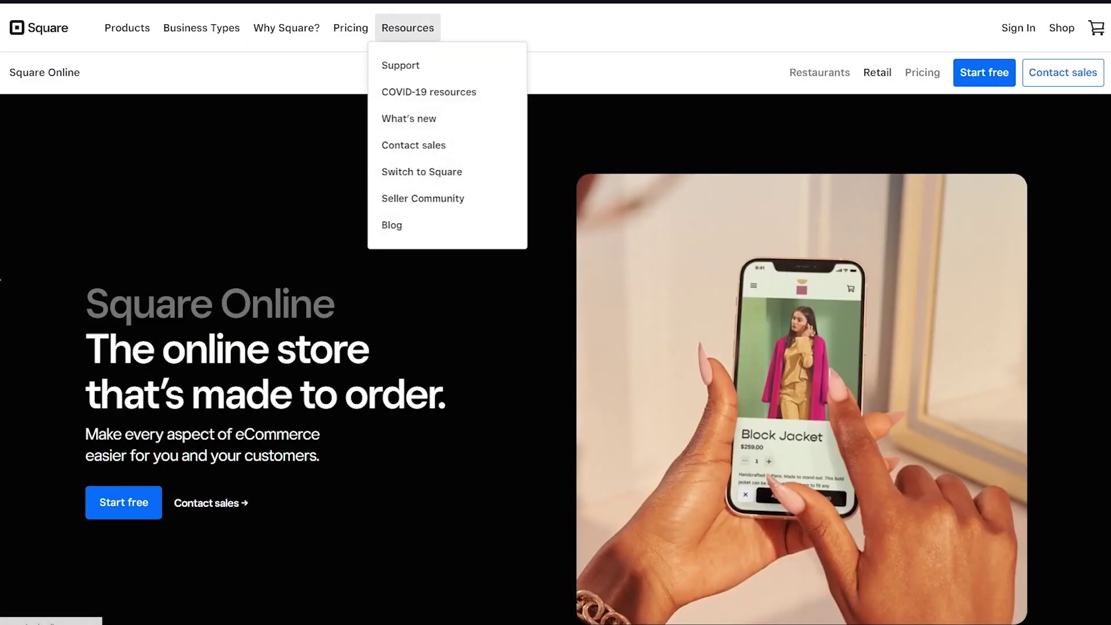
pyautogui.scroll(-1, 252, 464)
pyautogui.scroll(1, 252, 463)
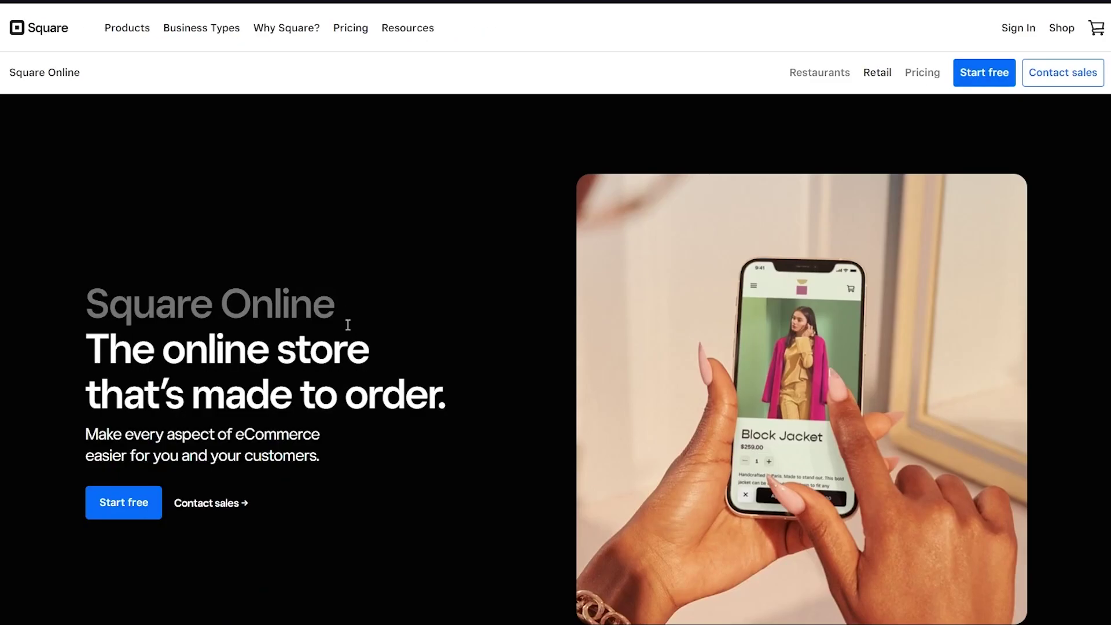
pyautogui.scroll(-4, 347, 325)
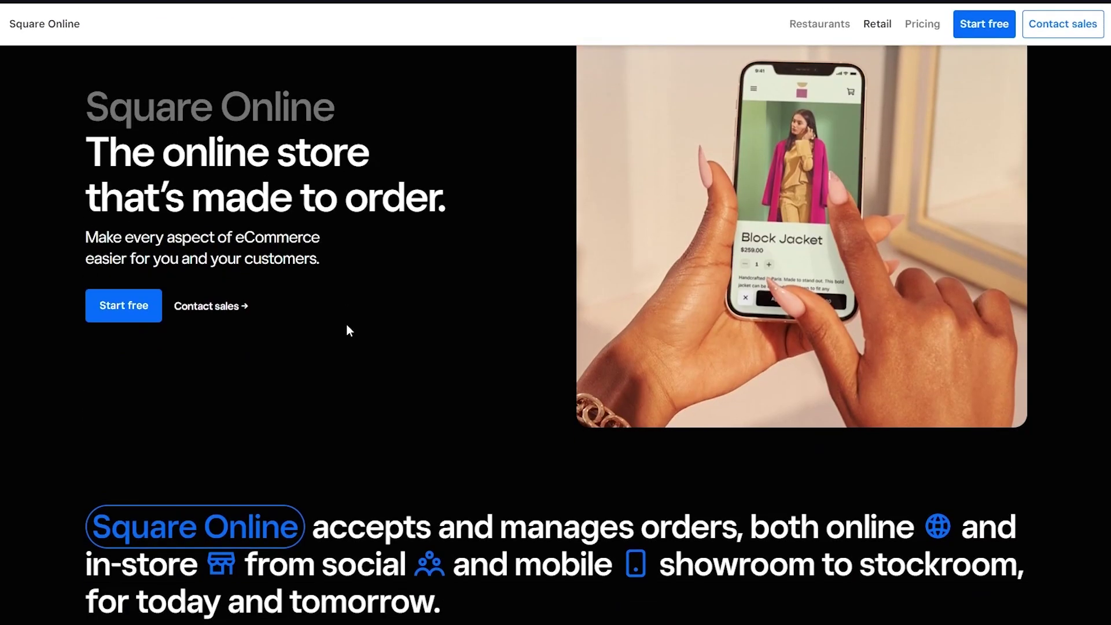
pyautogui.scroll(-10, 291, 375)
pyautogui.scroll(-8, 291, 372)
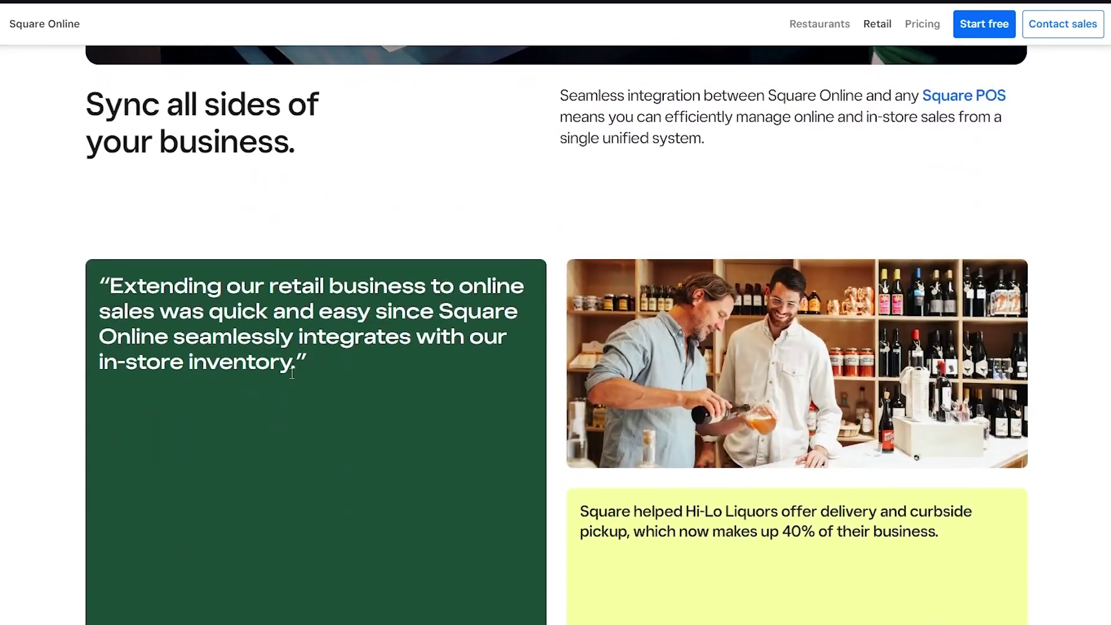
pyautogui.scroll(6, 290, 373)
pyautogui.scroll(5, 290, 372)
pyautogui.scroll(10, 290, 373)
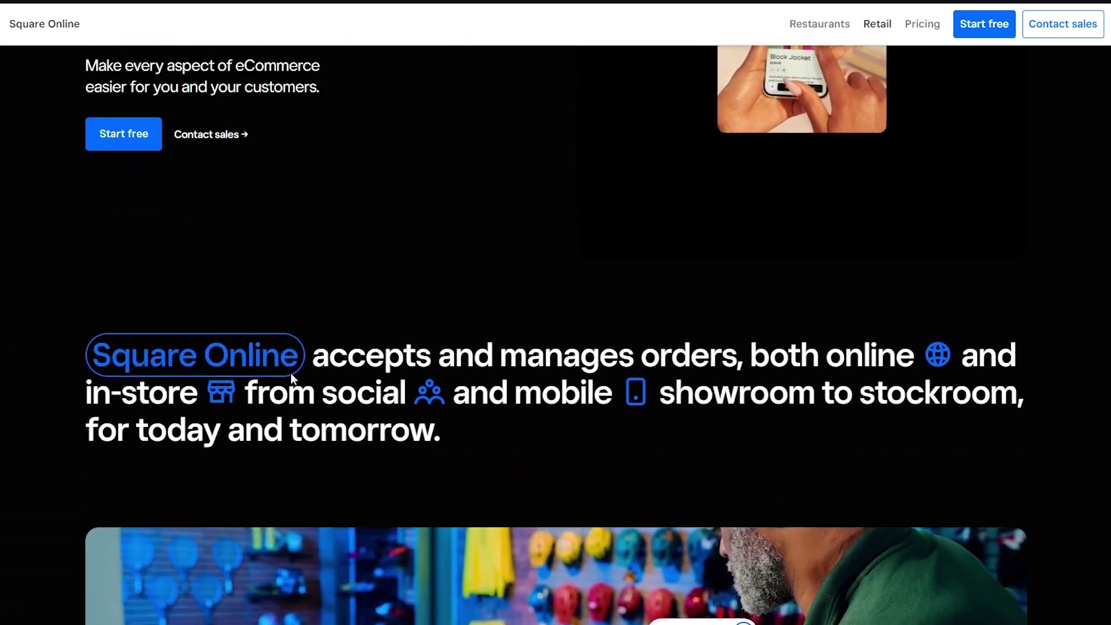
pyautogui.scroll(-10, 290, 372)
pyautogui.scroll(-12, 291, 372)
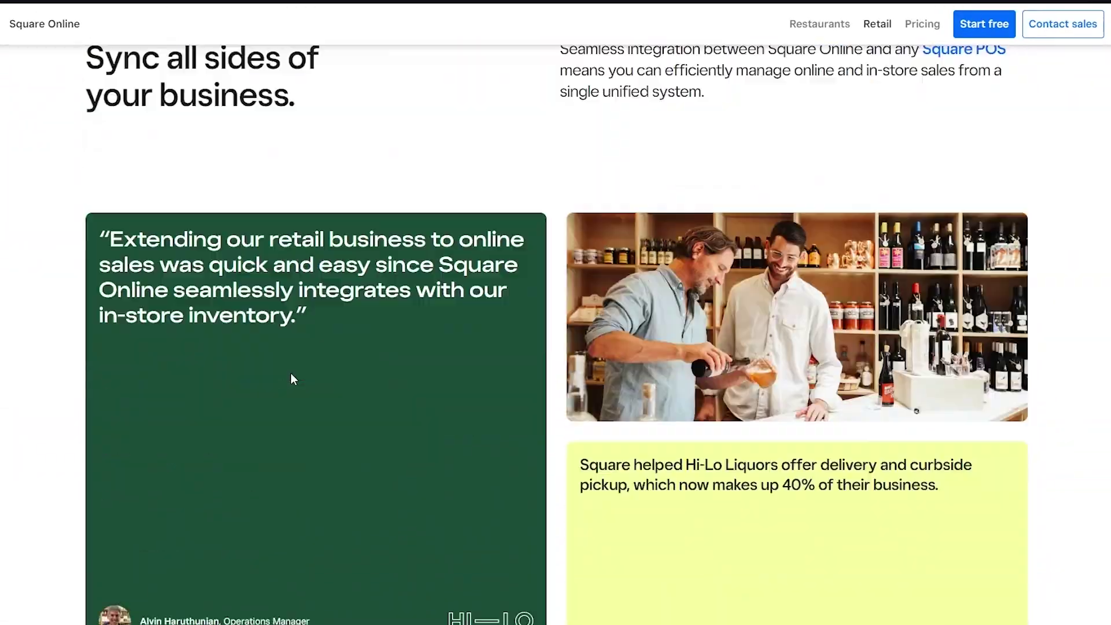
pyautogui.scroll(14, 290, 372)
pyautogui.scroll(8, 290, 377)
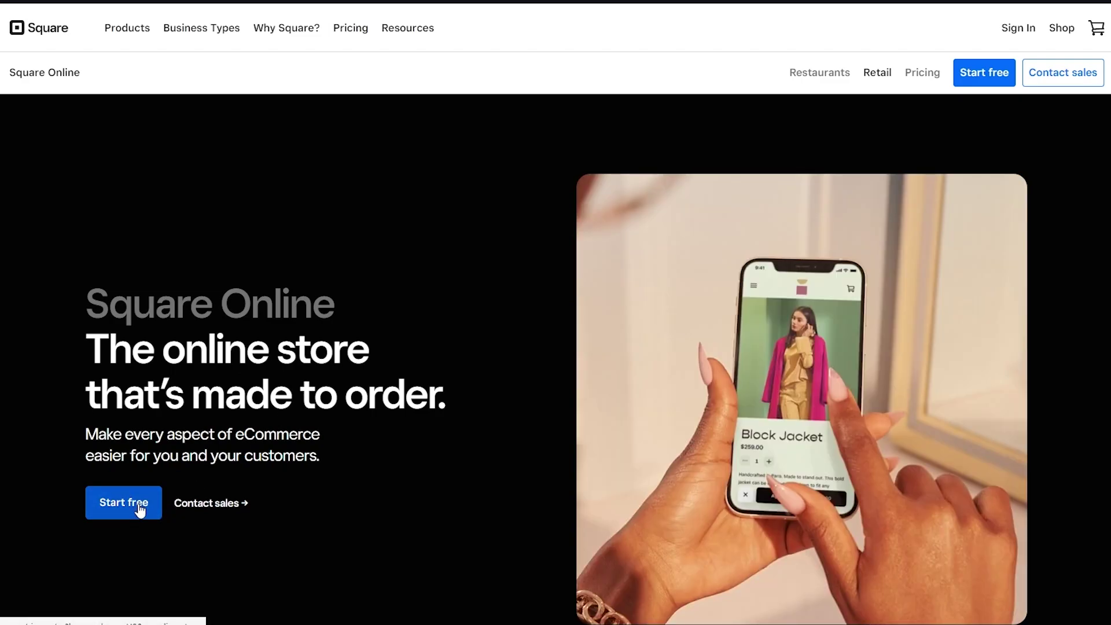
# Step: Start the free-site sign-up and fill in first name, last name and saved email
pyautogui.click(139, 509)
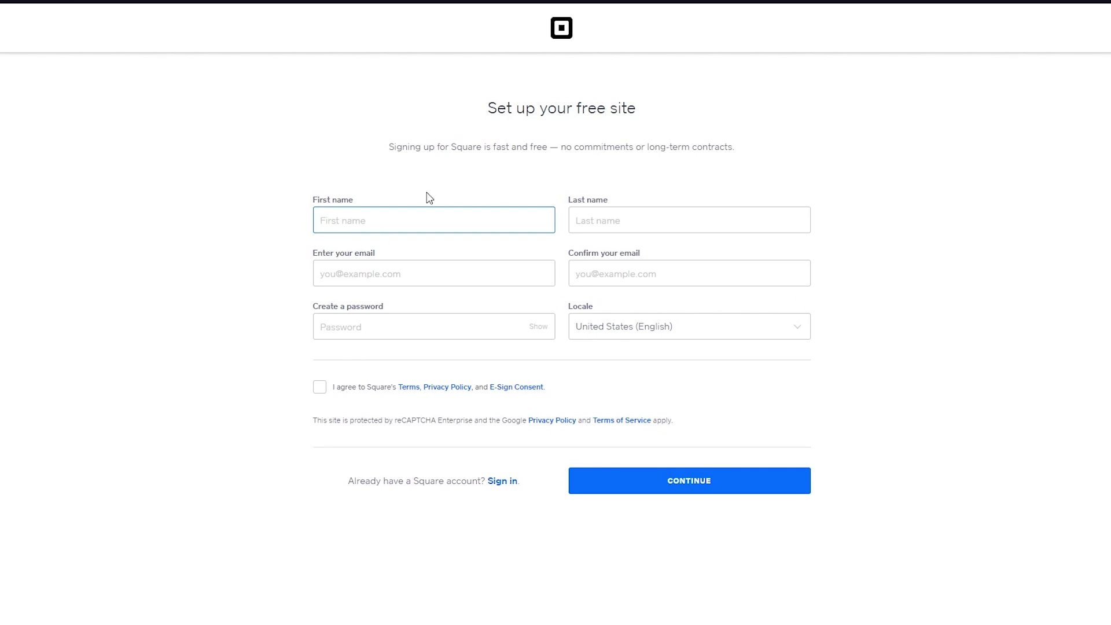
pyautogui.click(574, 220)
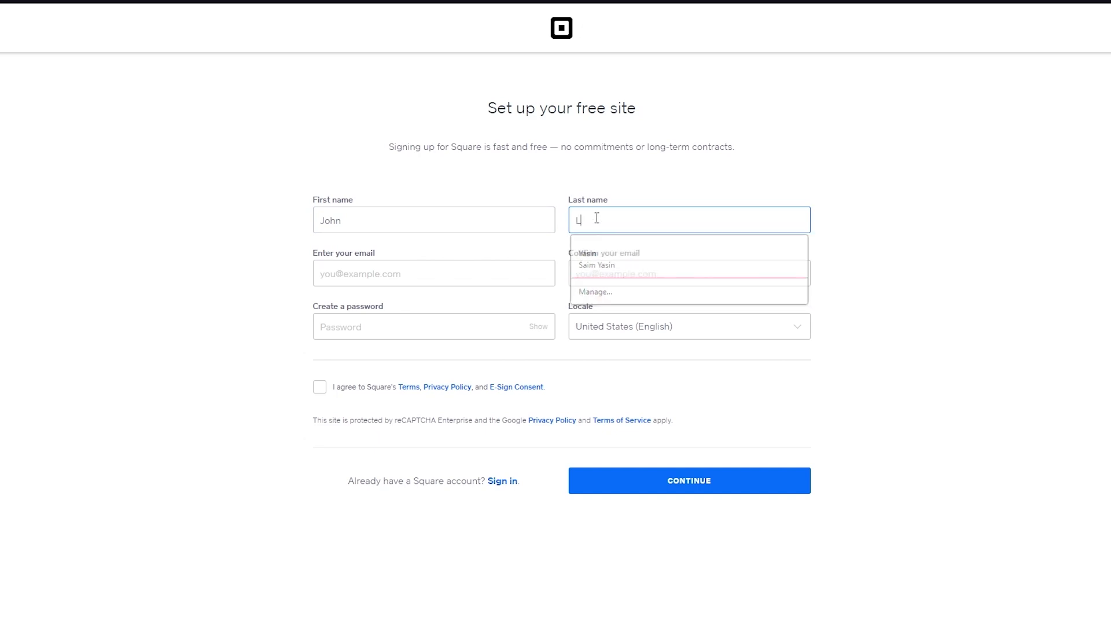
pyautogui.click(428, 272)
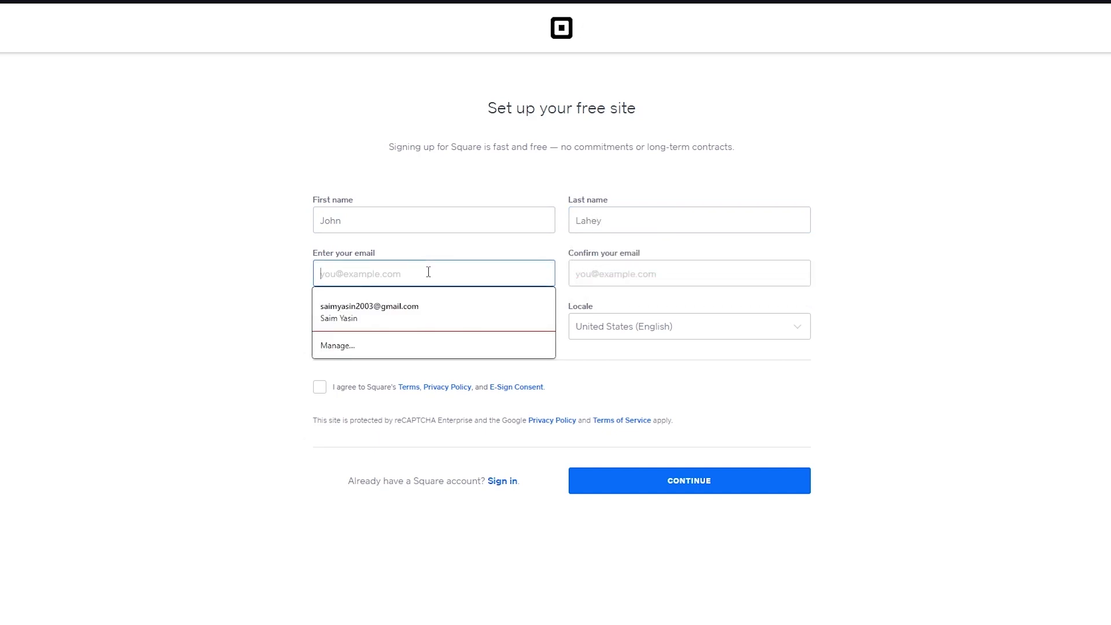
pyautogui.click(371, 318)
# Step: Enter the account password, accept Square's terms and privacy policy, and submit
pyautogui.click(433, 327)
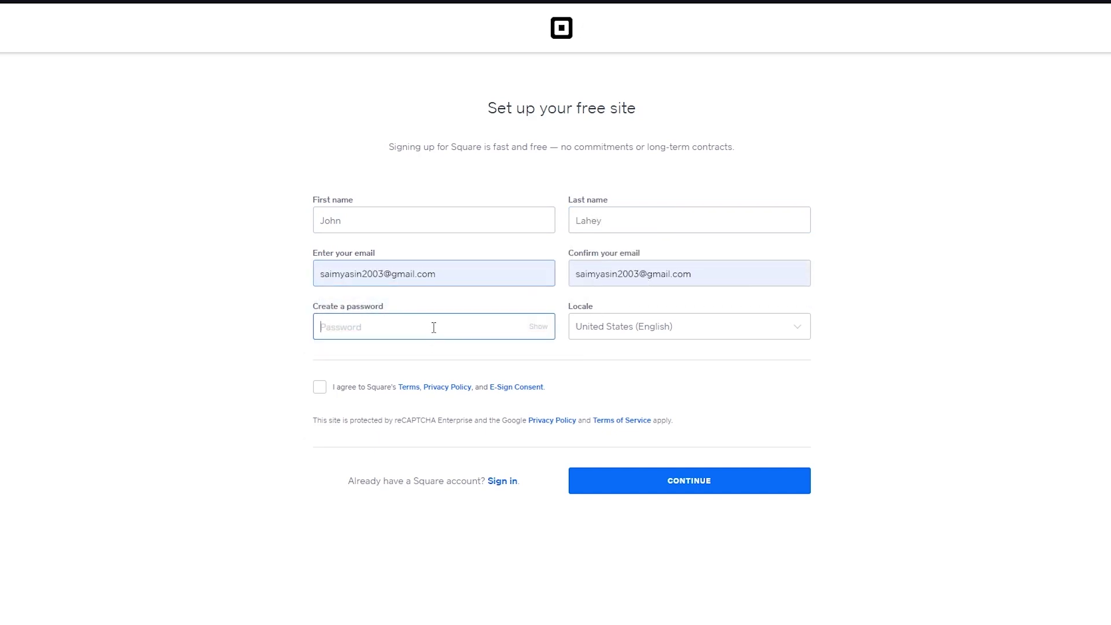
pyautogui.write('••••••••••')
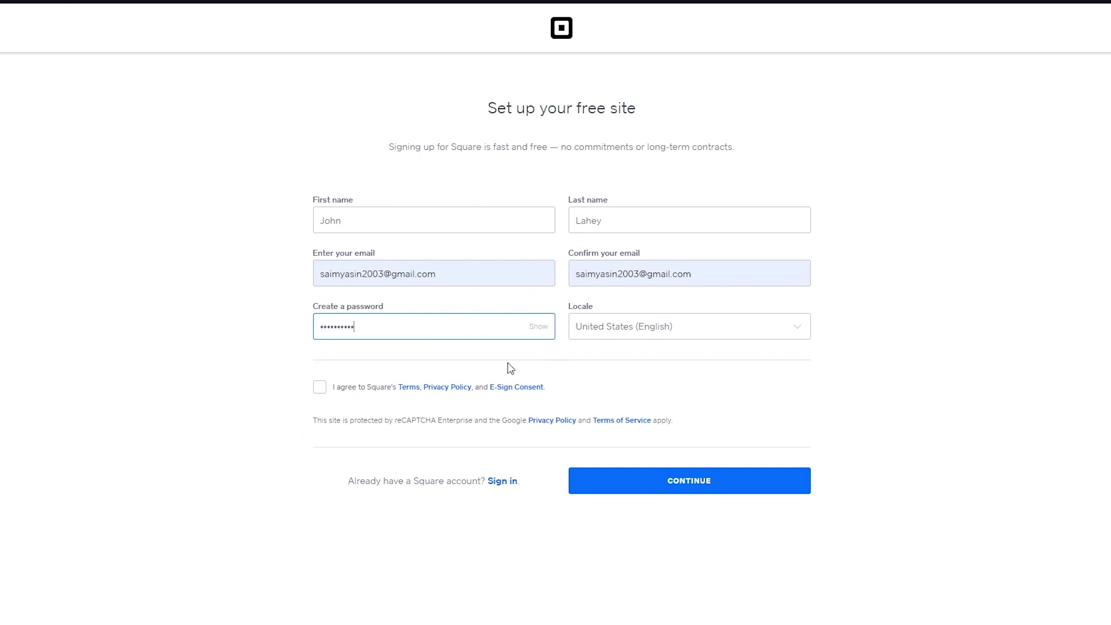
pyautogui.click(319, 393)
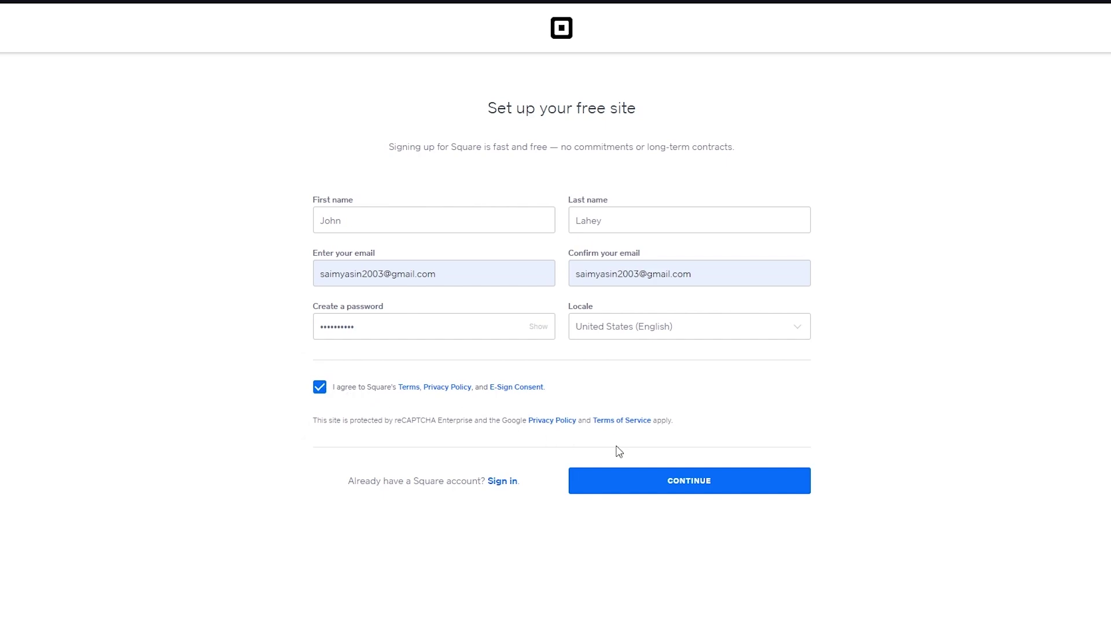
pyautogui.click(644, 482)
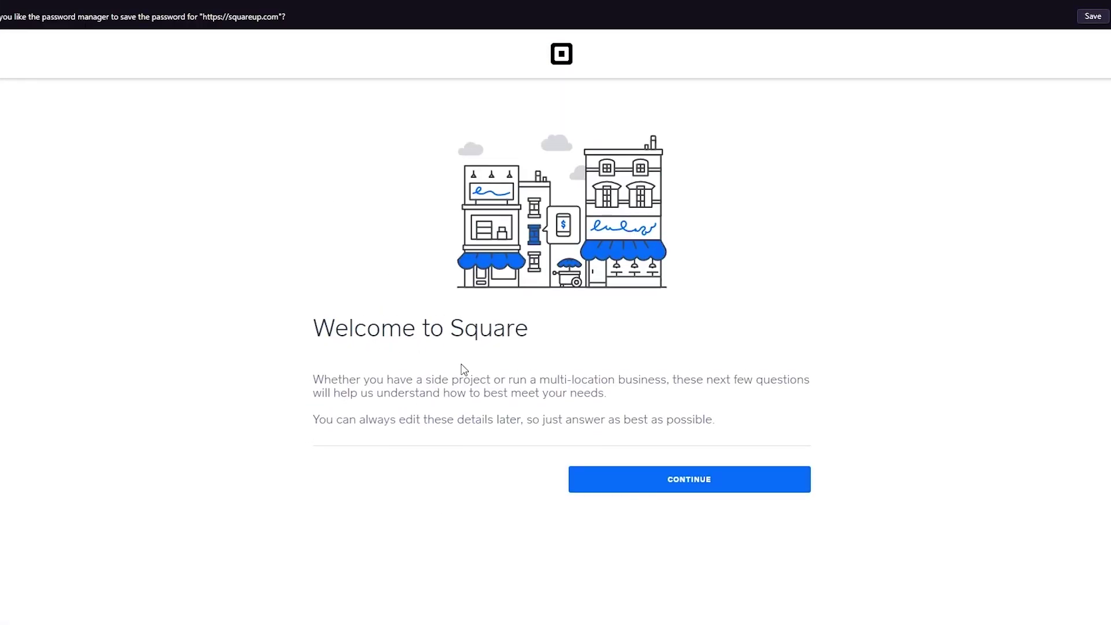
# Step: Continue past the welcome page, choose Individual, enter a receipt name and continue
pyautogui.click(633, 481)
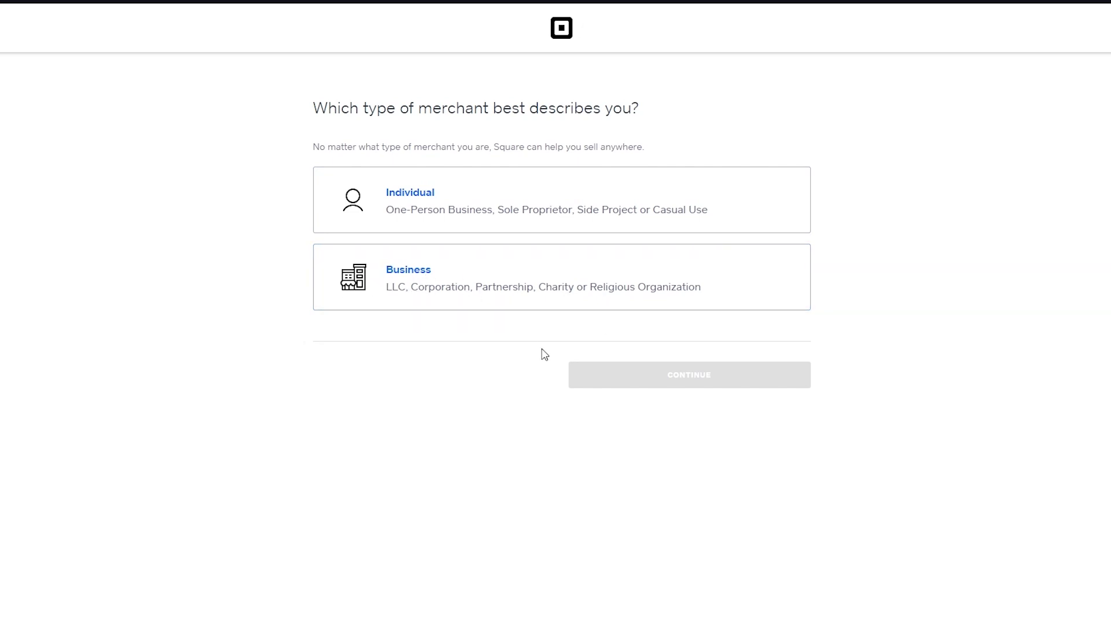
pyautogui.click(485, 205)
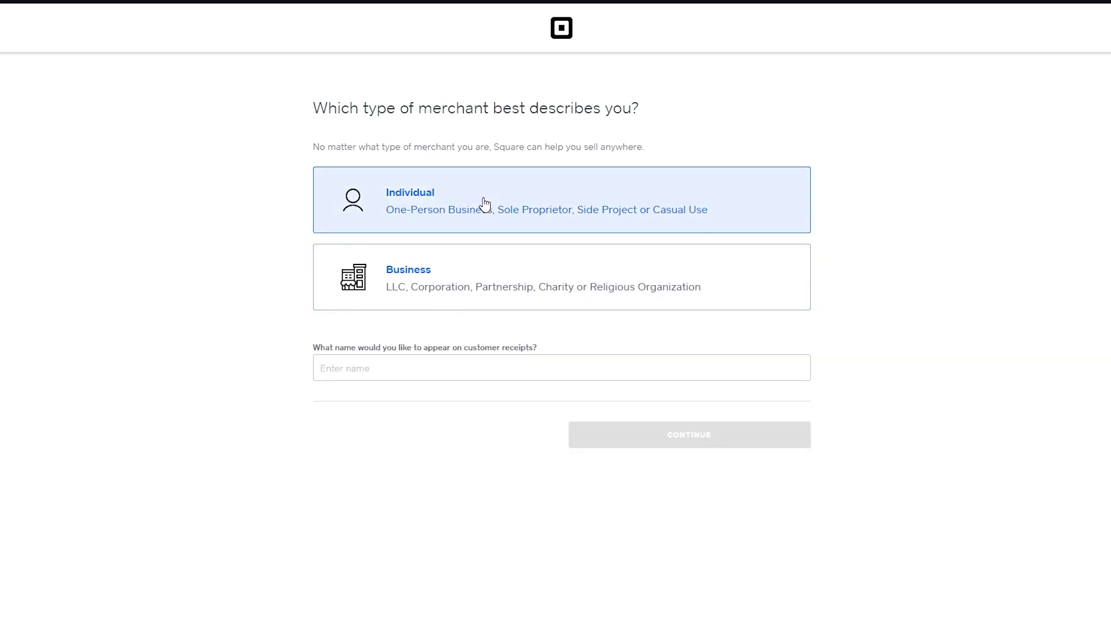
pyautogui.click(534, 376)
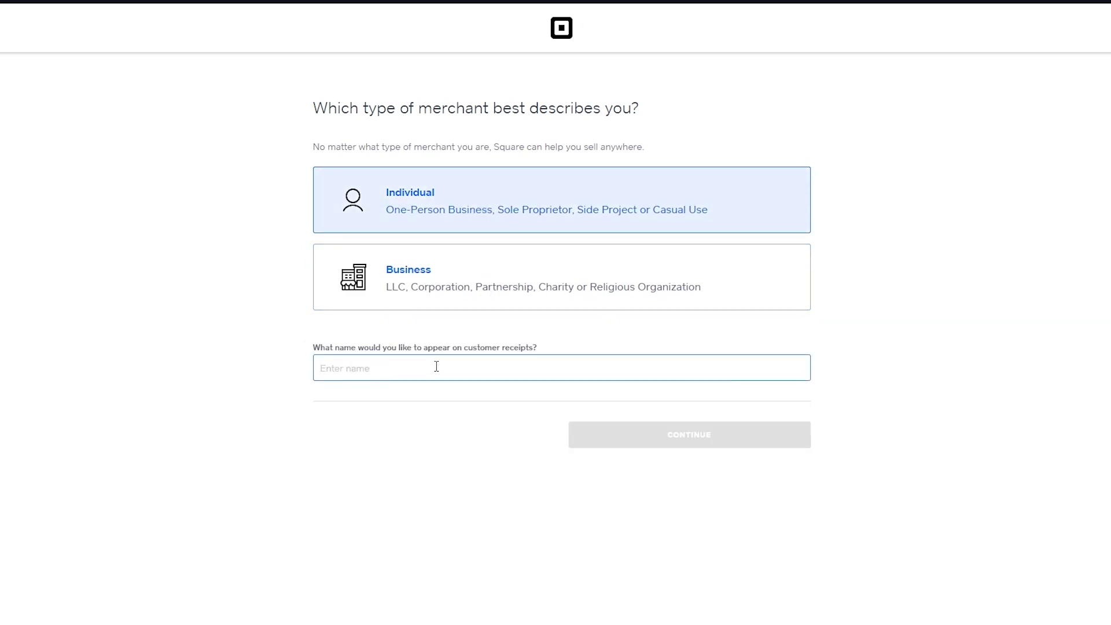
pyautogui.write('Customer')
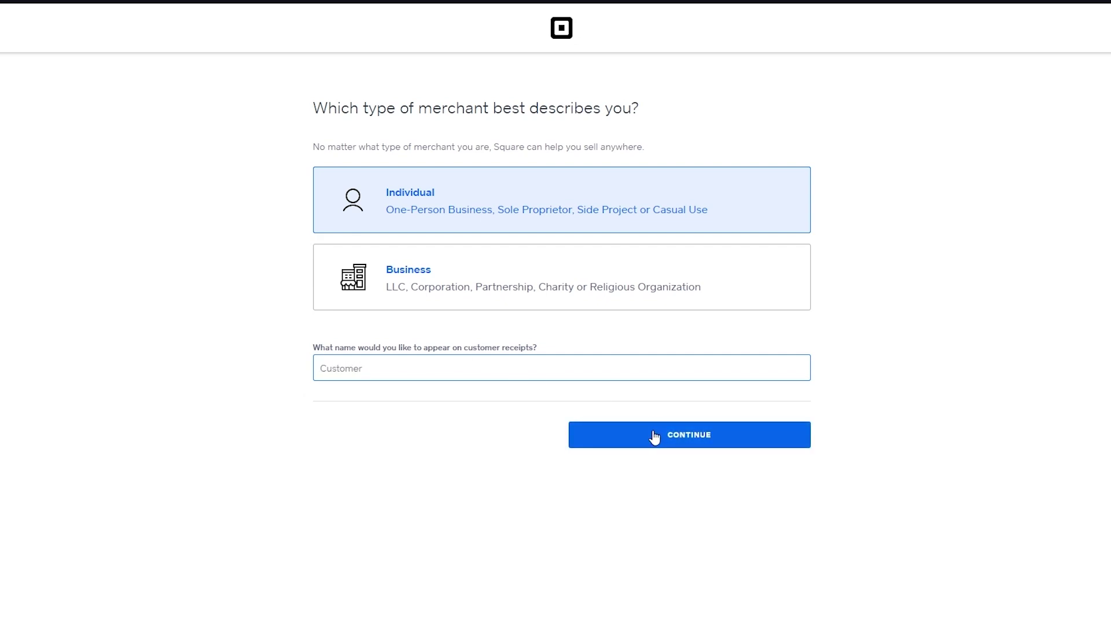
pyautogui.click(653, 436)
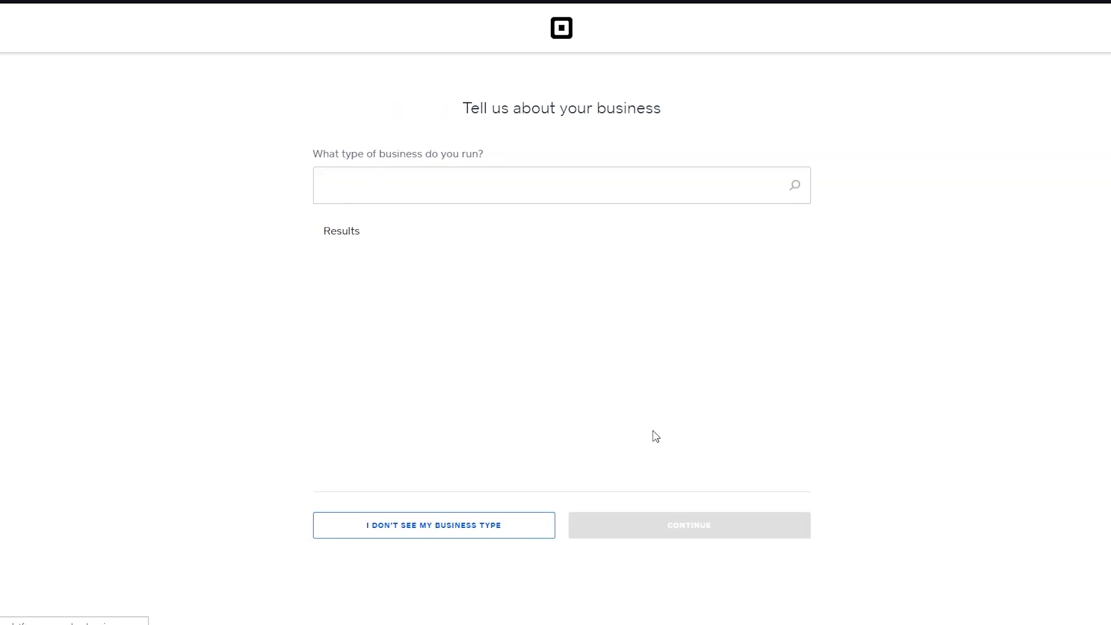
# Step: Search the business types and pick Marketing/Advertising, then continue
pyautogui.click(547, 195)
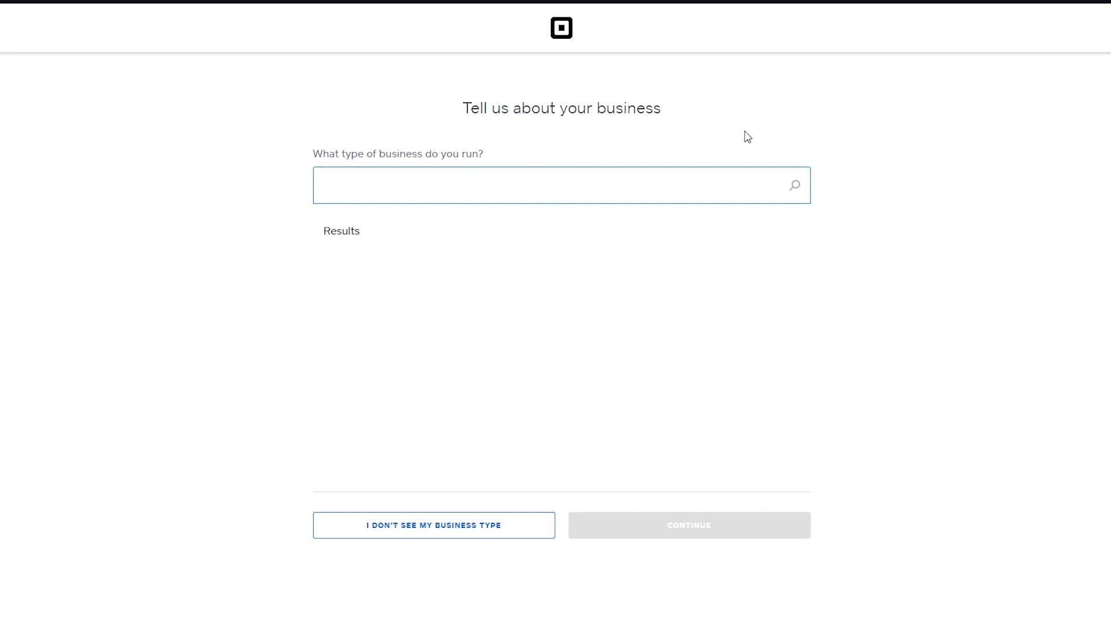
pyautogui.write('Media')
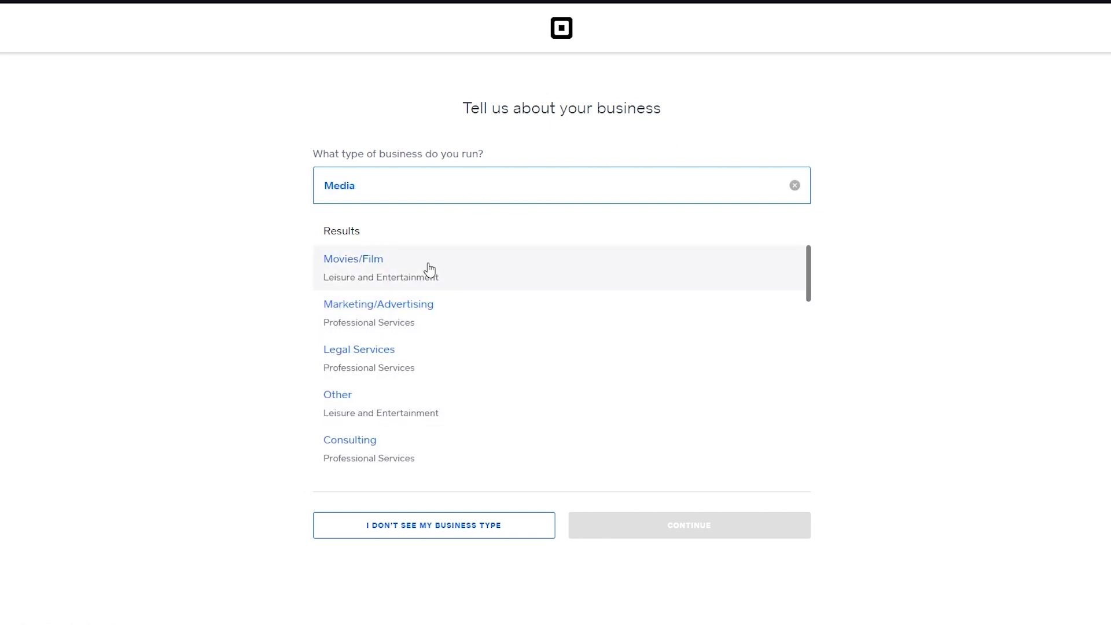
pyautogui.click(444, 318)
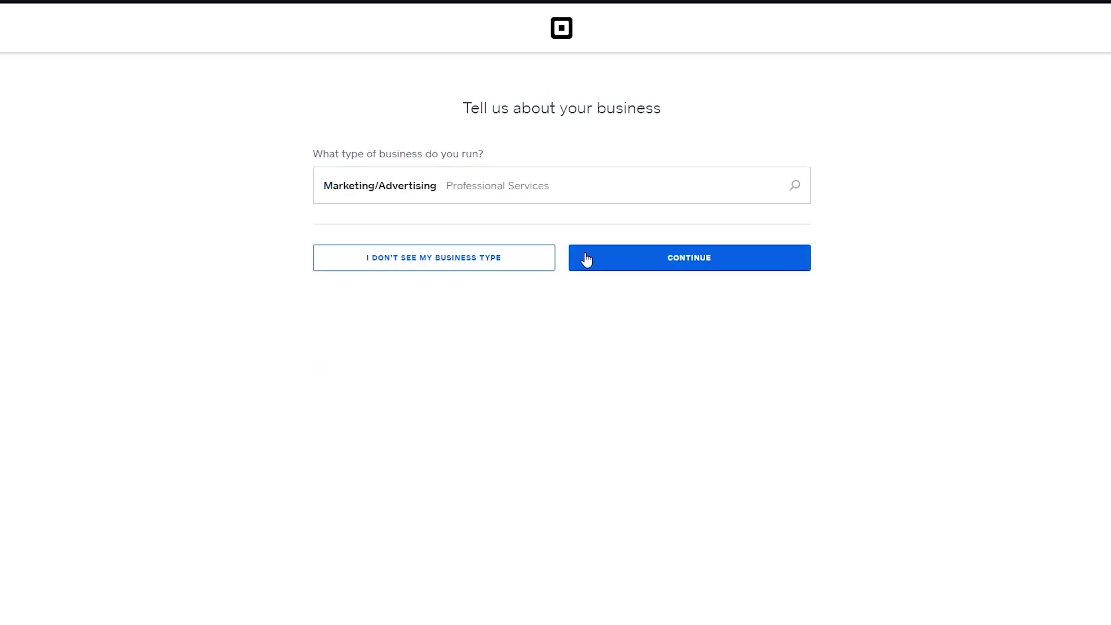
pyautogui.click(638, 251)
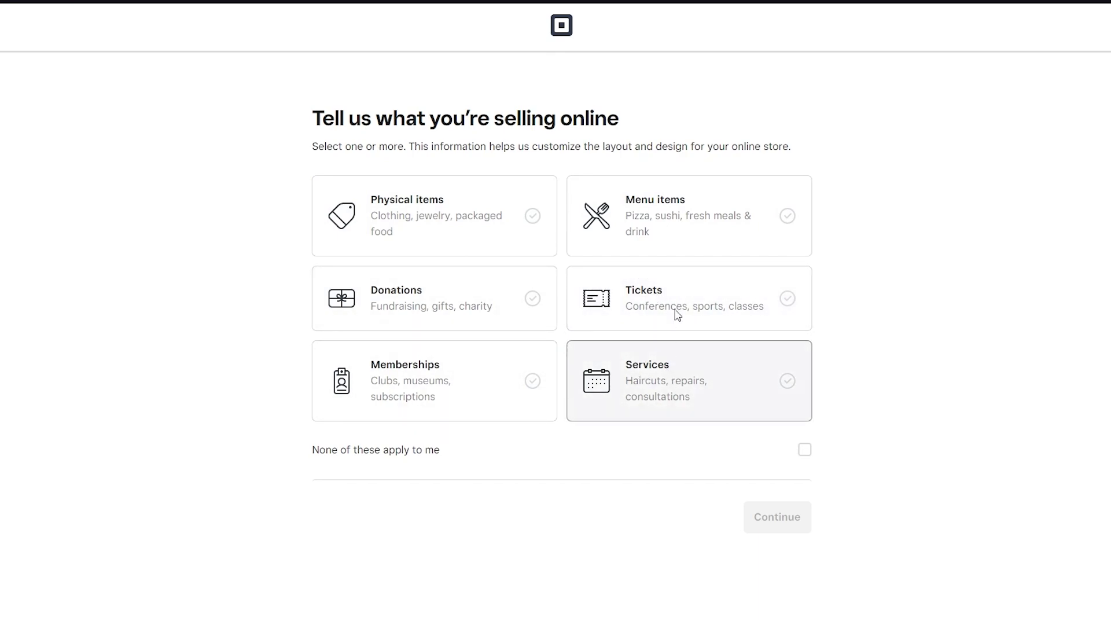
# Step: Select Physical items and Memberships, then add Allow pickup alongside Ship items
pyautogui.click(380, 235)
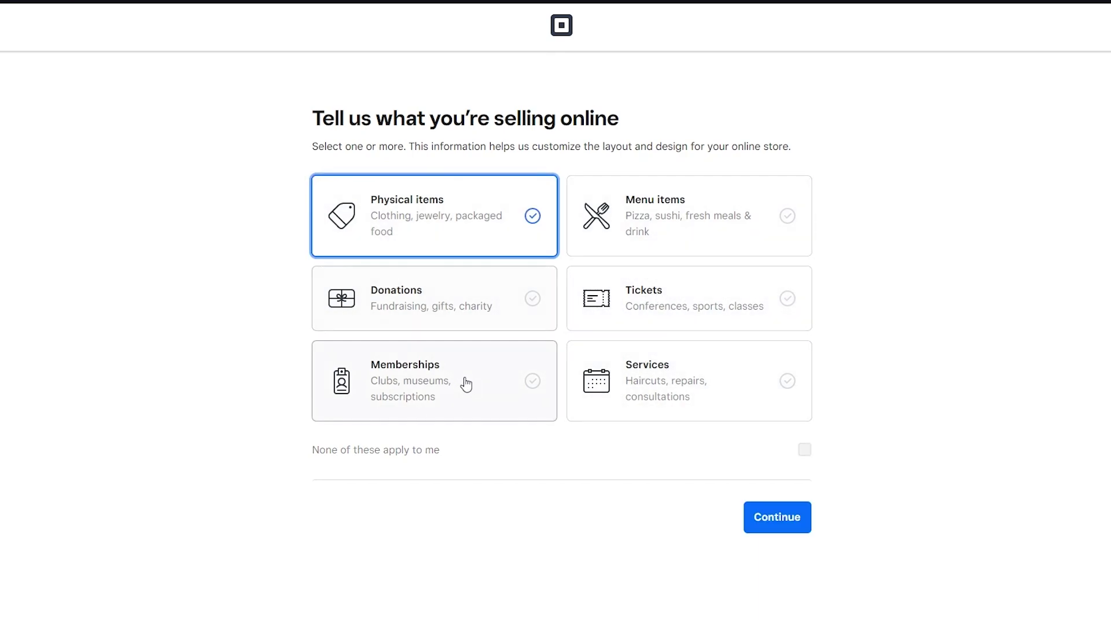
pyautogui.click(498, 376)
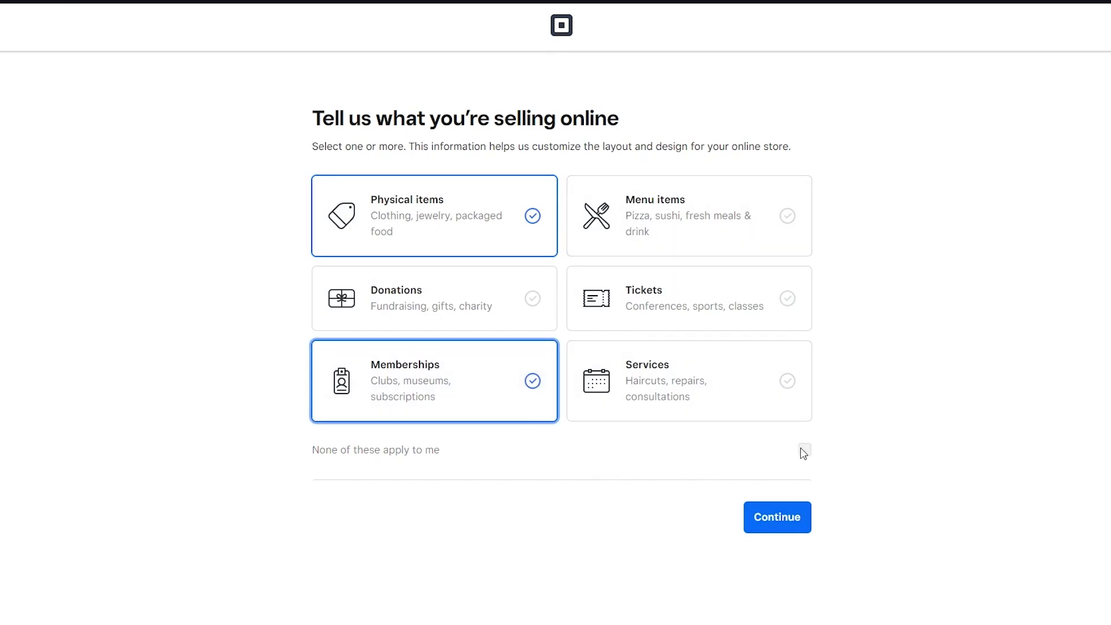
pyautogui.click(796, 518)
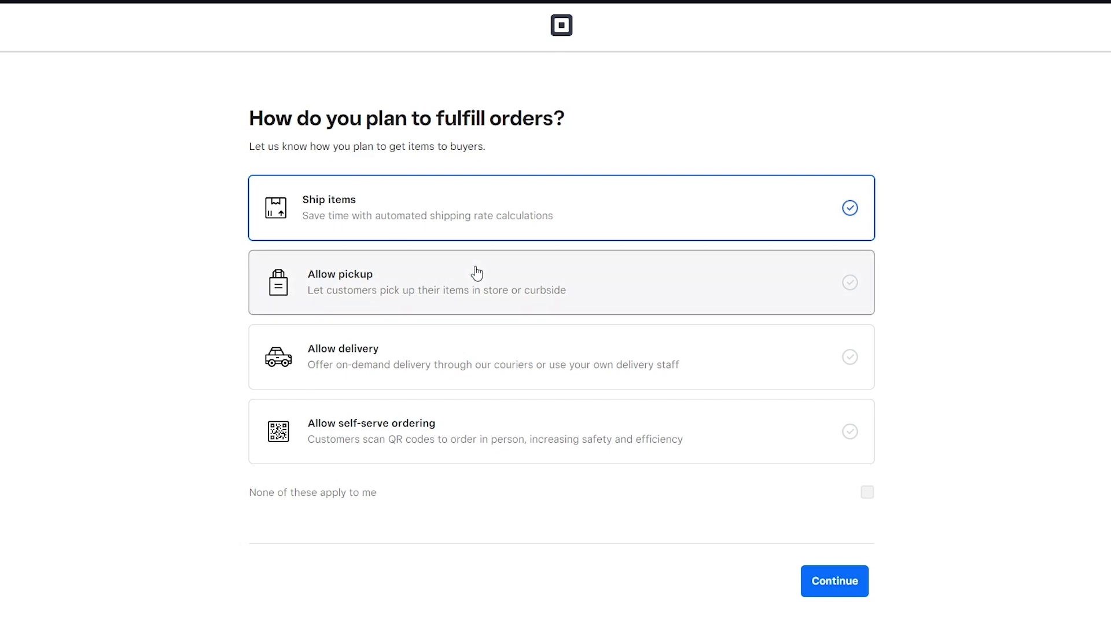
pyautogui.click(485, 290)
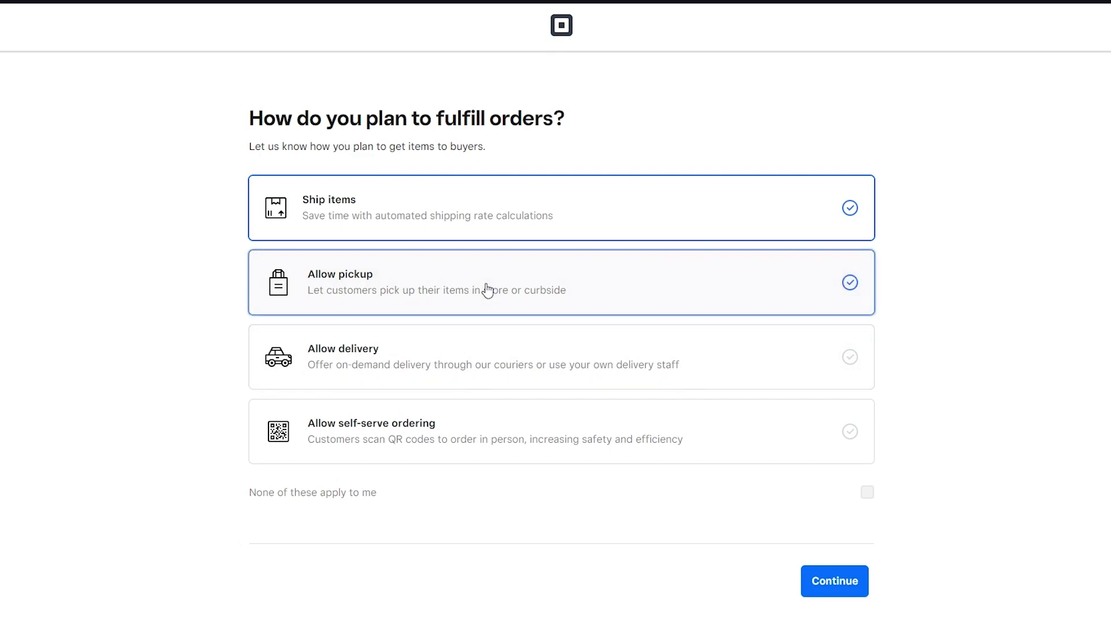
pyautogui.click(835, 582)
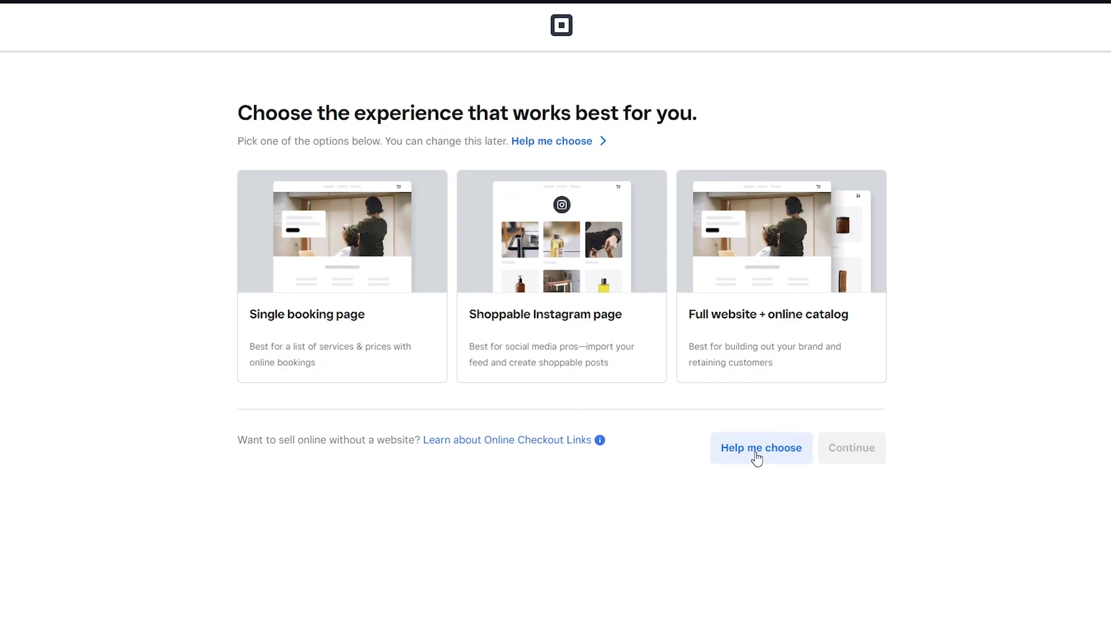
# Step: Choose the Full website + online catalog experience and continue to build the store
pyautogui.click(693, 383)
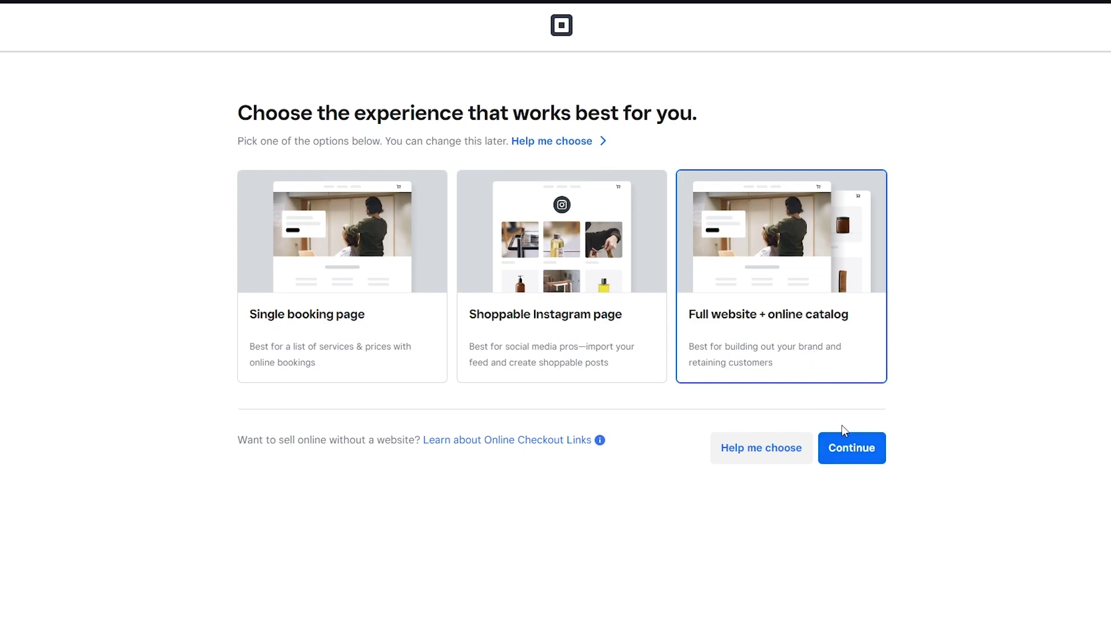
pyautogui.click(848, 455)
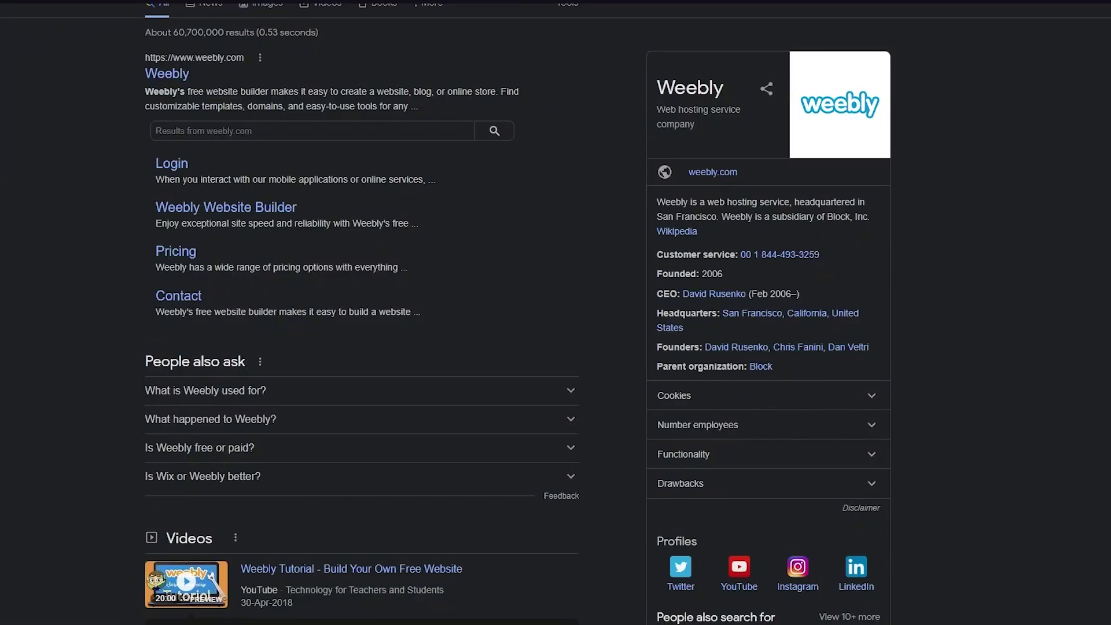
# Step: Expand 'What is Weebly used for?' under People also ask and scroll the results
pyautogui.scroll(2, 181, 132)
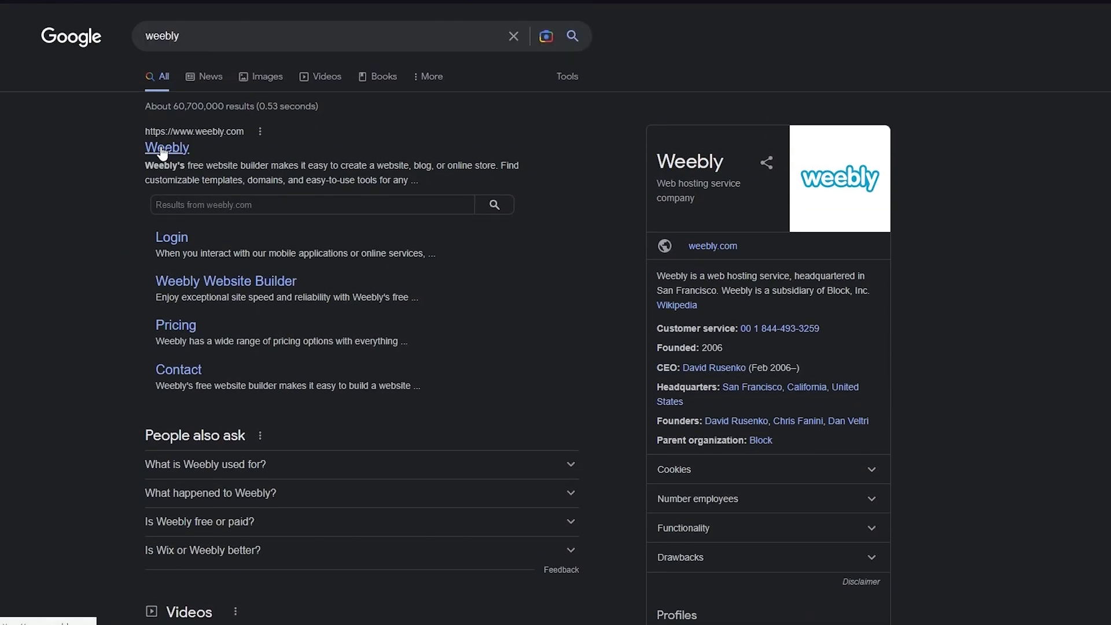
pyautogui.click(335, 464)
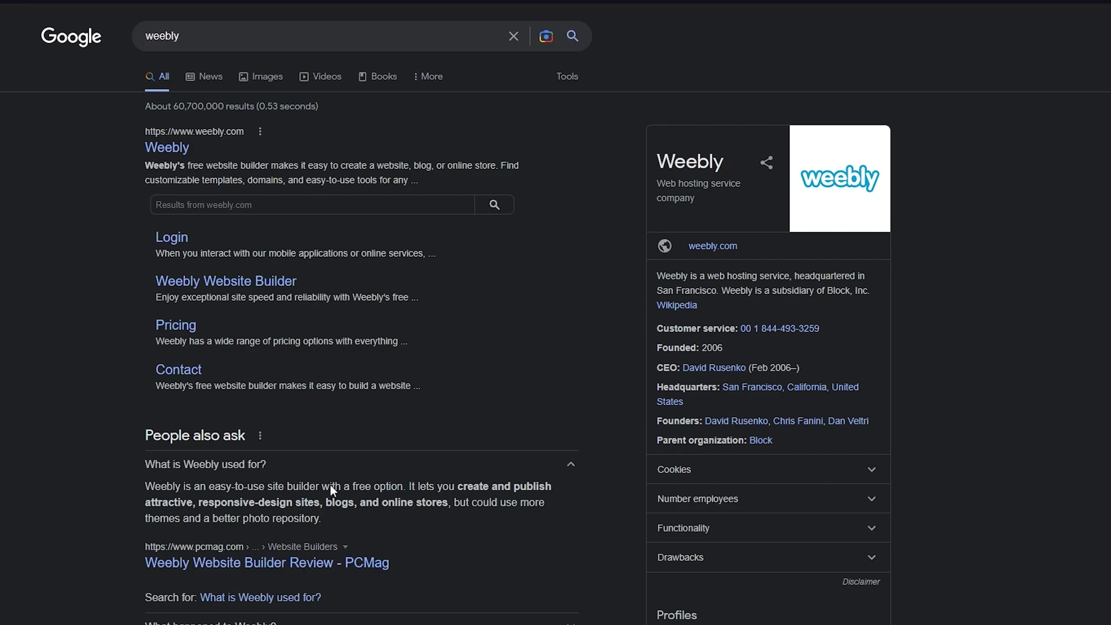
pyautogui.scroll(-4, 362, 497)
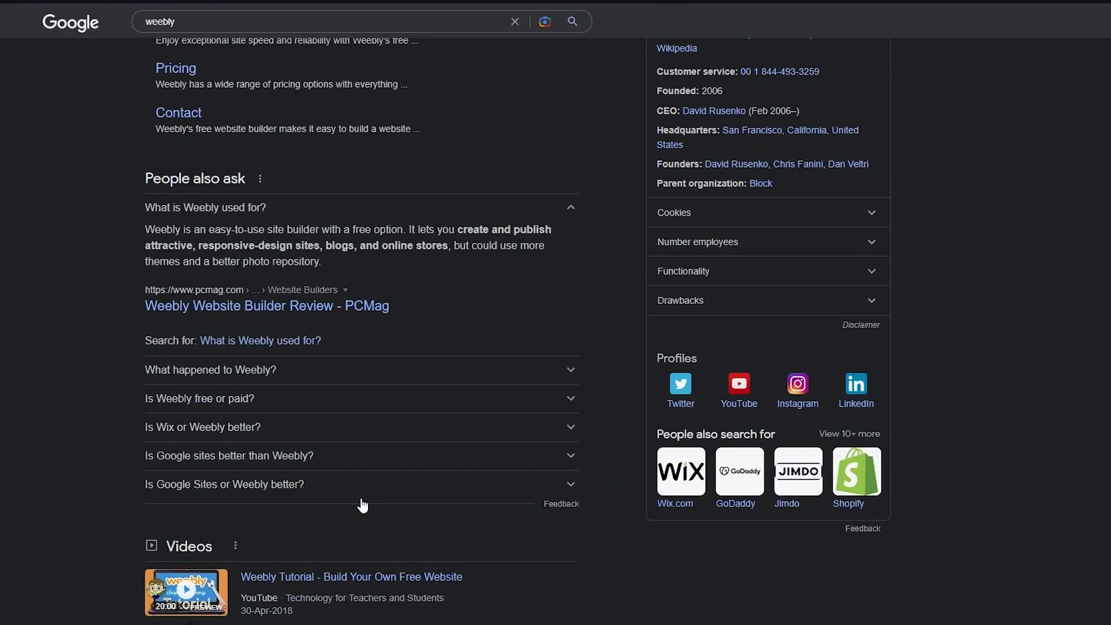
pyautogui.scroll(4, 489, 450)
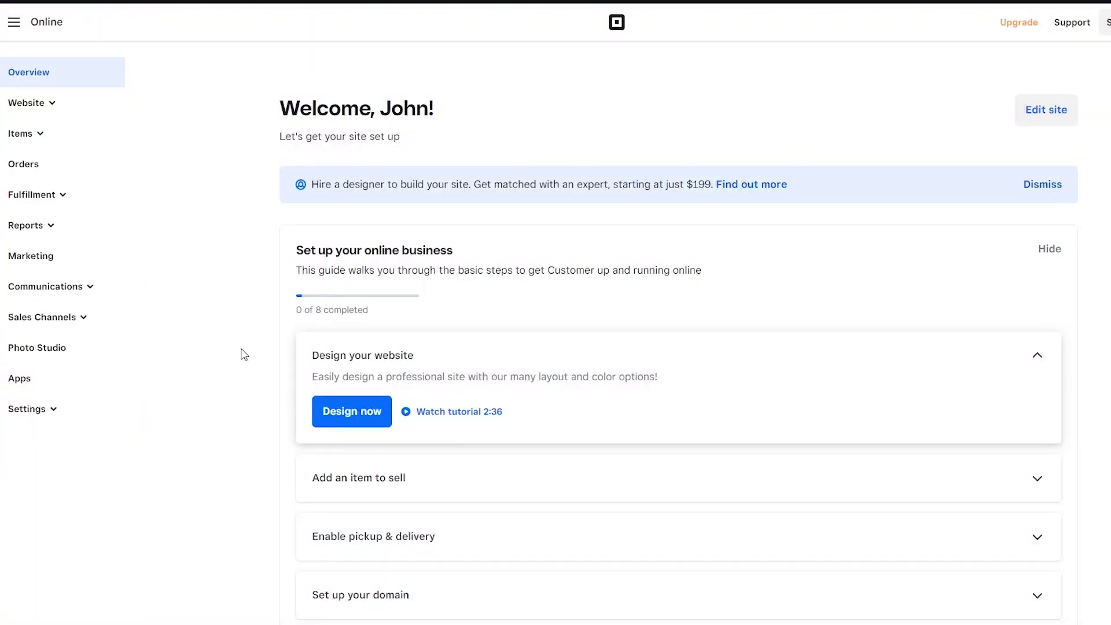
# Step: Scroll the setup guide to Design your website and launch it with Design now
pyautogui.scroll(-3, 244, 354)
pyautogui.scroll(3, 243, 352)
pyautogui.scroll(-9, 379, 191)
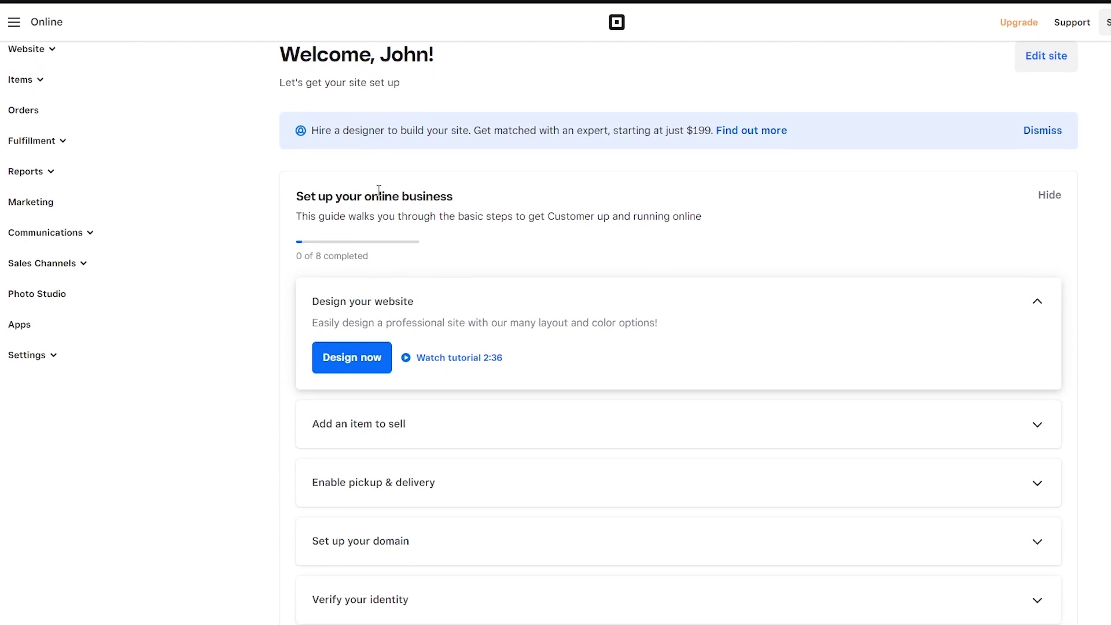
pyautogui.scroll(1, 377, 194)
pyautogui.scroll(-9, 379, 195)
pyautogui.scroll(10, 379, 197)
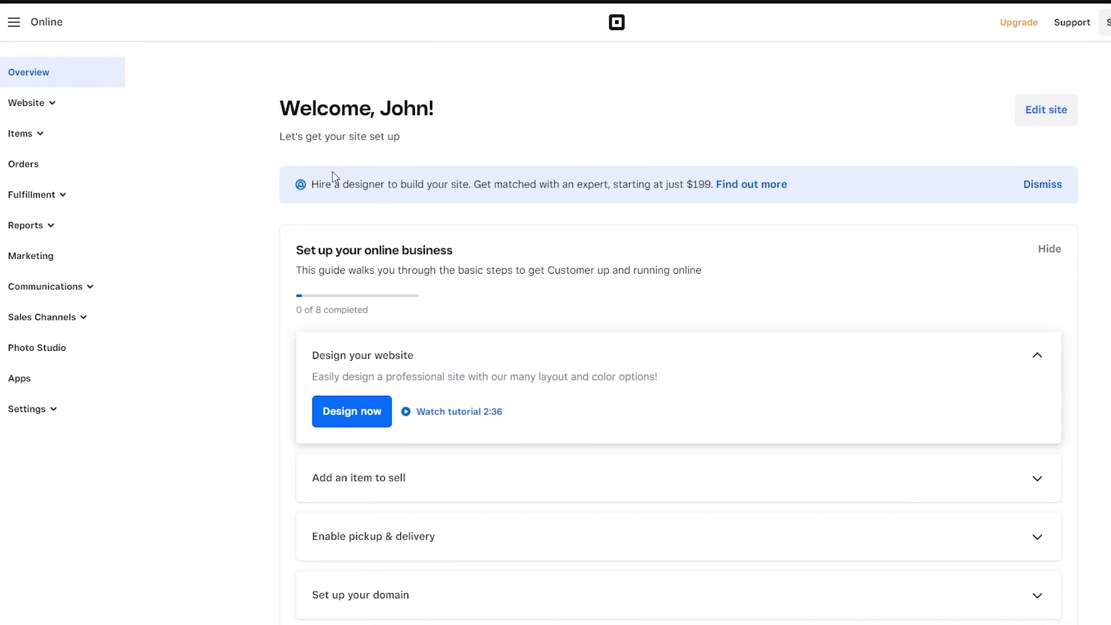
pyautogui.scroll(-3, 332, 172)
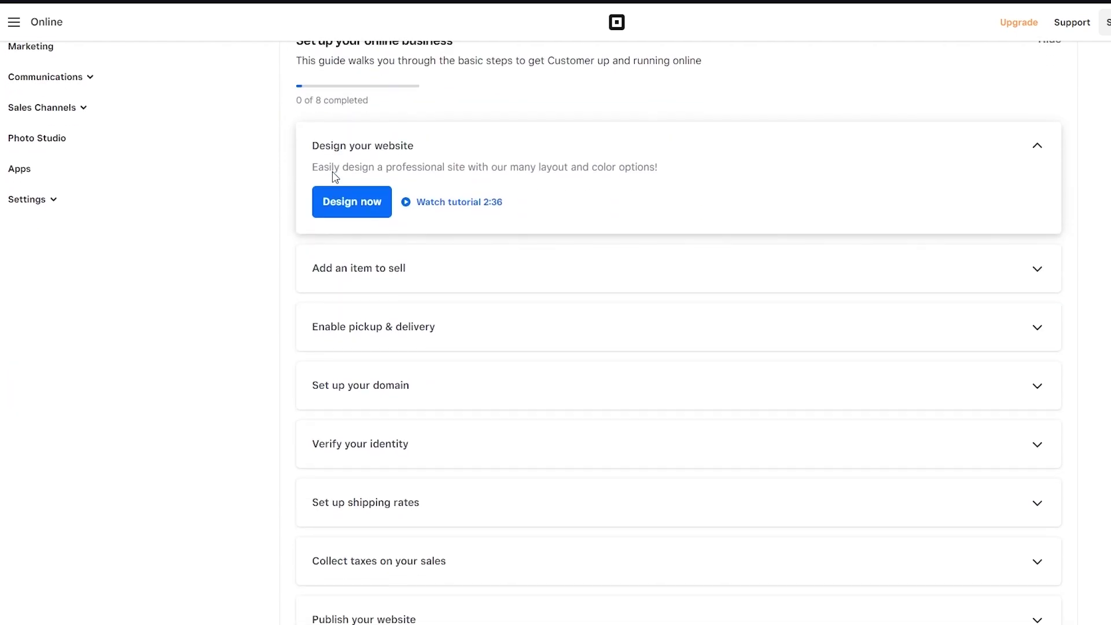
pyautogui.click(346, 213)
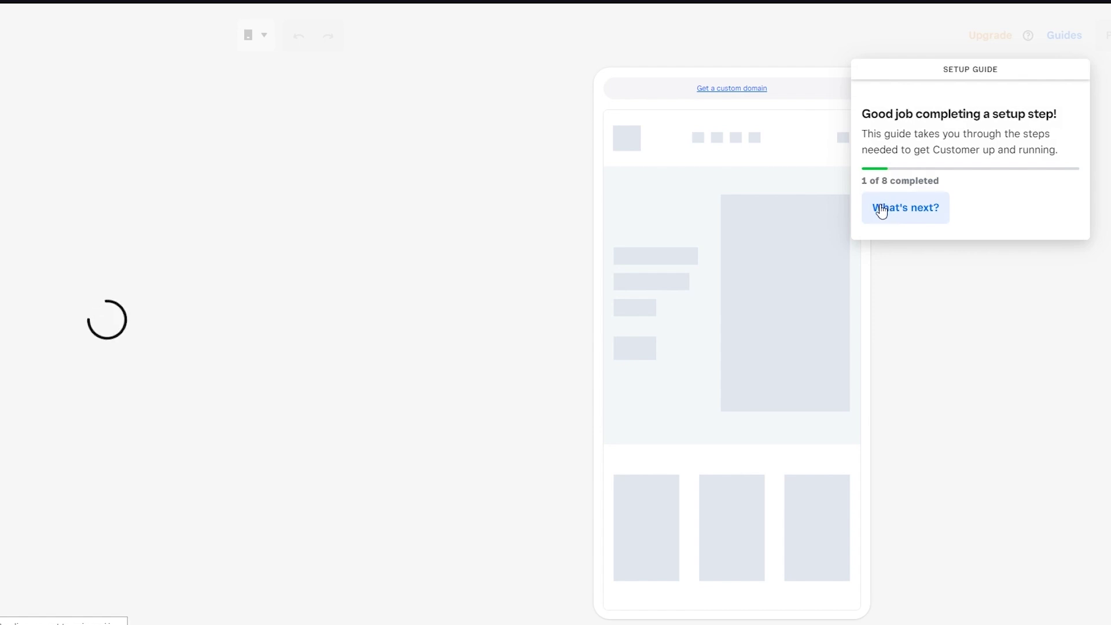
# Step: Scroll the Pick a style grid and preview the dark pink-bordered barbershop style
pyautogui.click(881, 204)
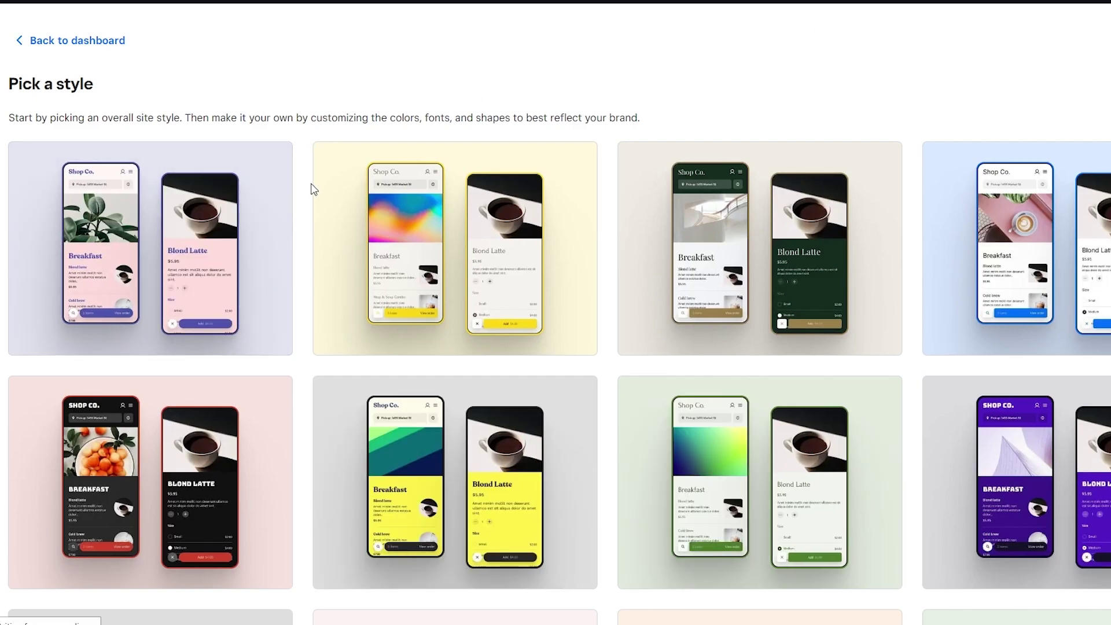
pyautogui.scroll(-10, 311, 189)
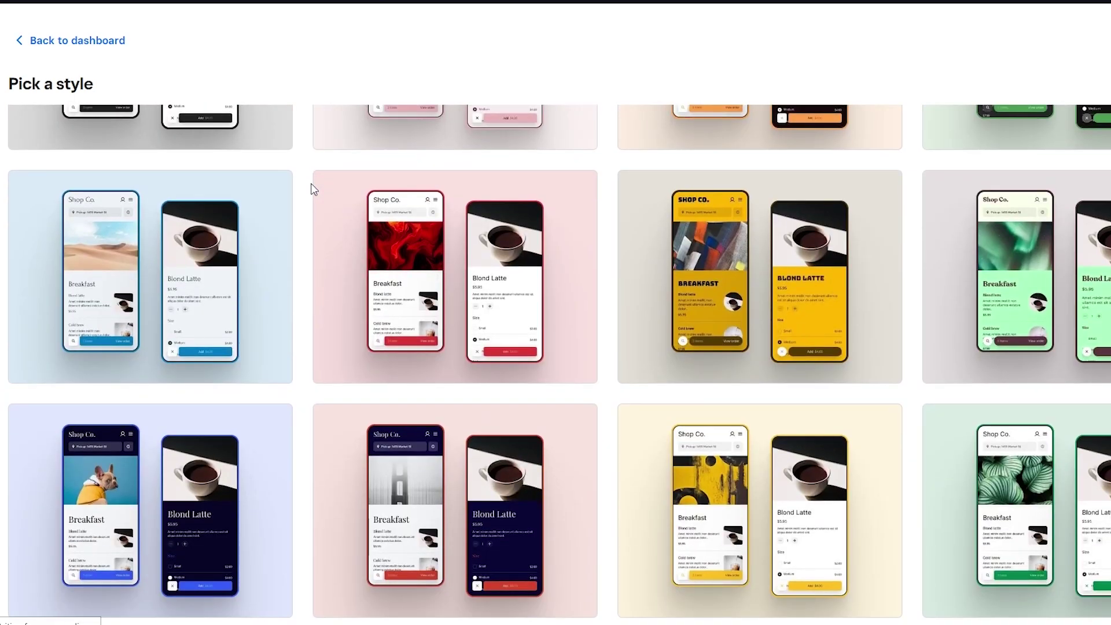
pyautogui.scroll(-3, 310, 189)
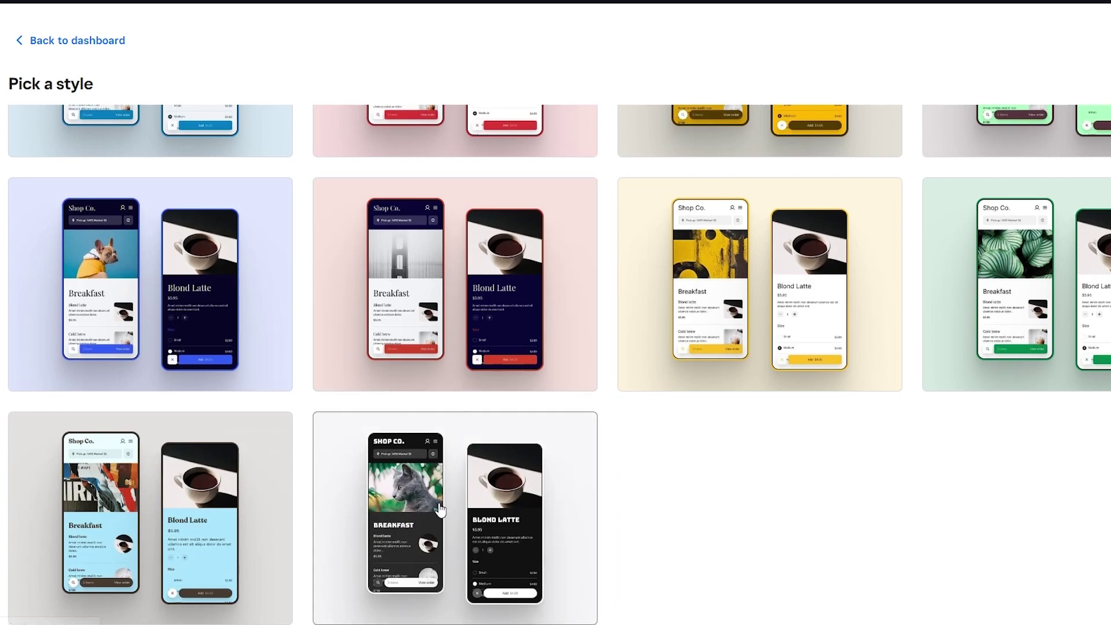
pyautogui.scroll(-10, 315, 417)
pyautogui.scroll(3, 307, 327)
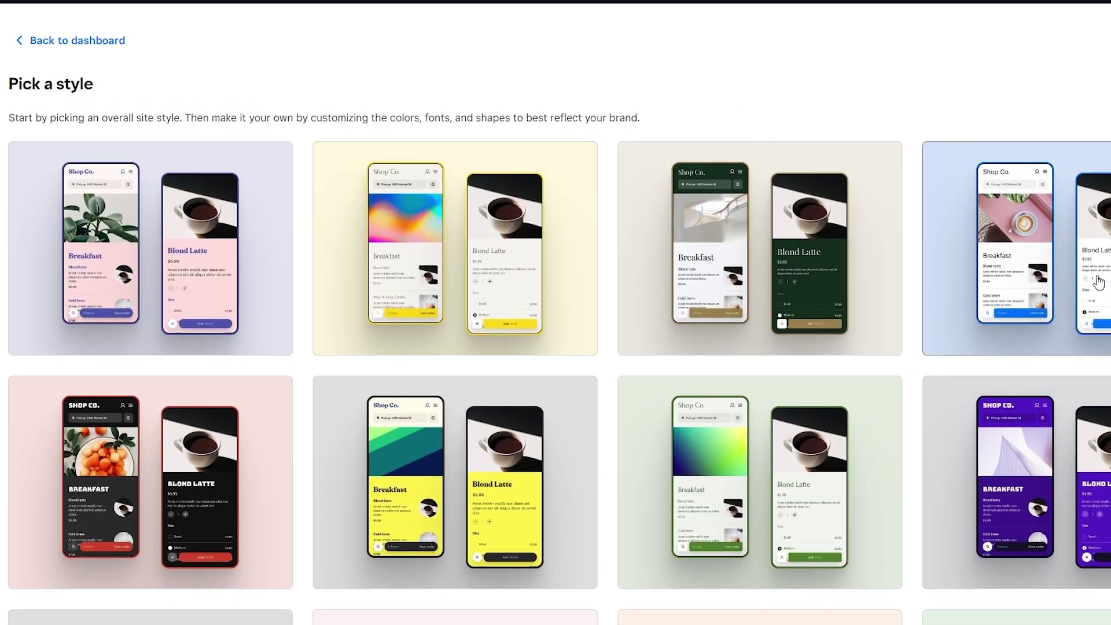
pyautogui.click(230, 513)
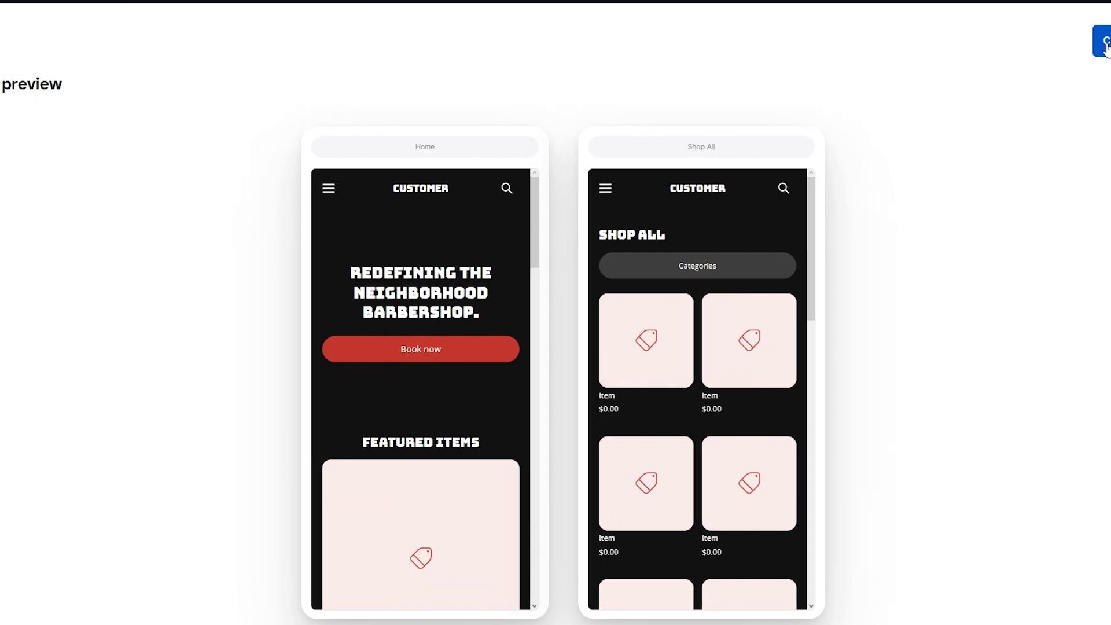
# Step: Customize the dark barbershop style, dismiss the domain and tour popups, and open the Main banner section
pyautogui.click(1053, 42)
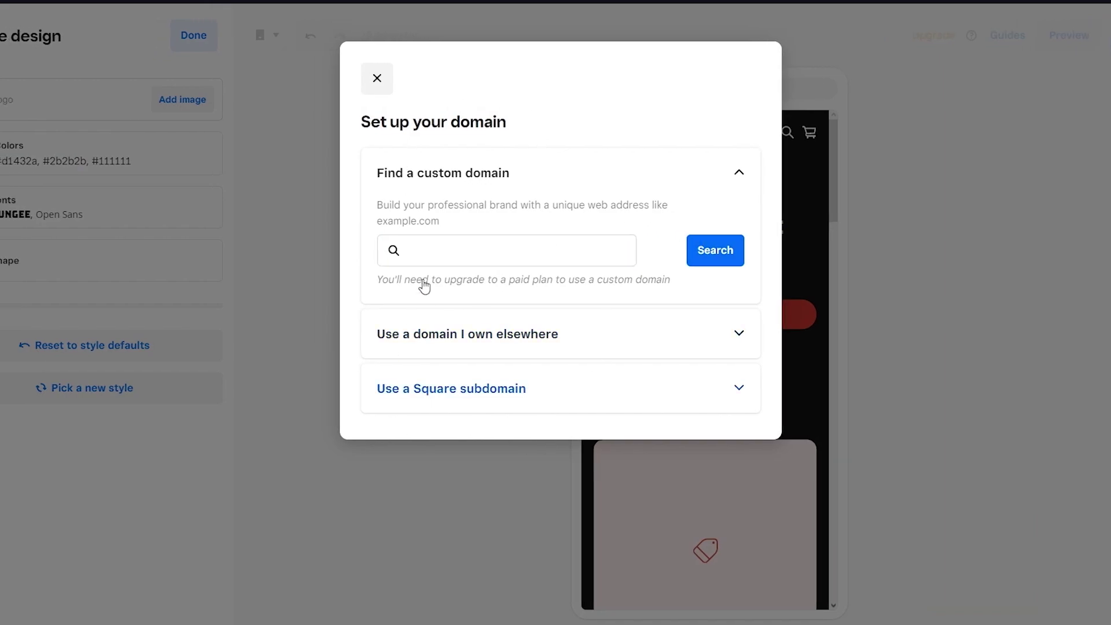
pyautogui.click(376, 78)
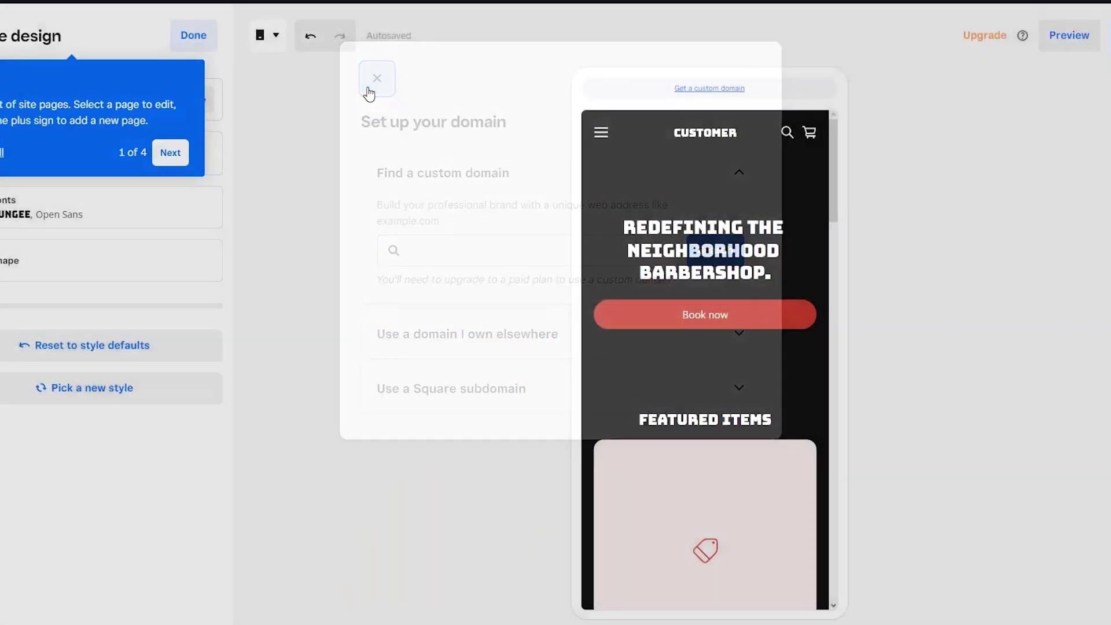
pyautogui.click(168, 151)
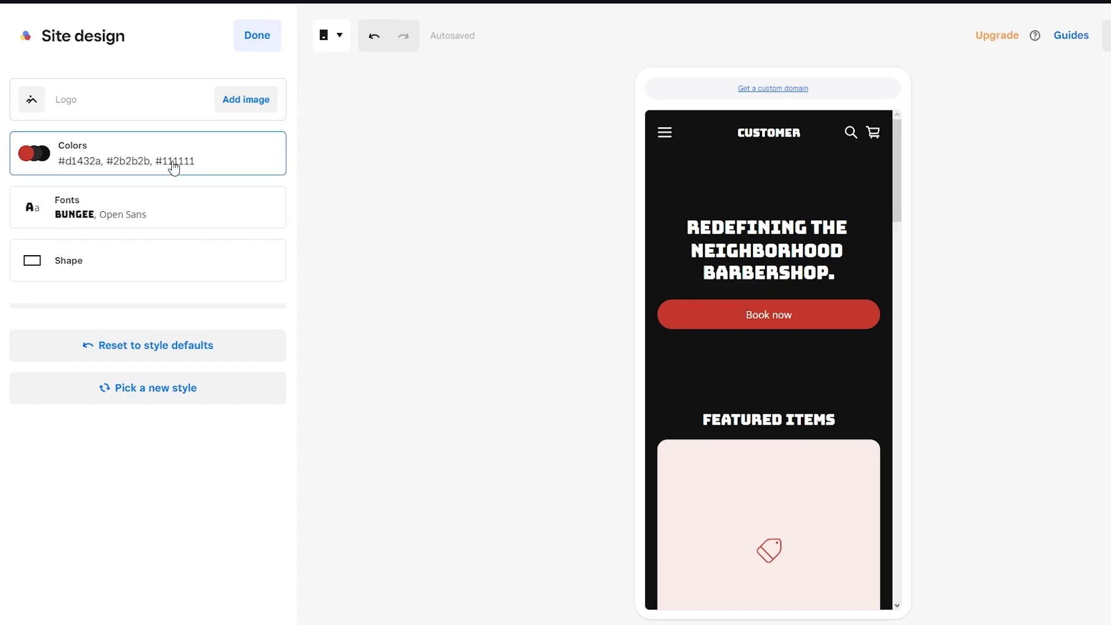
pyautogui.click(736, 309)
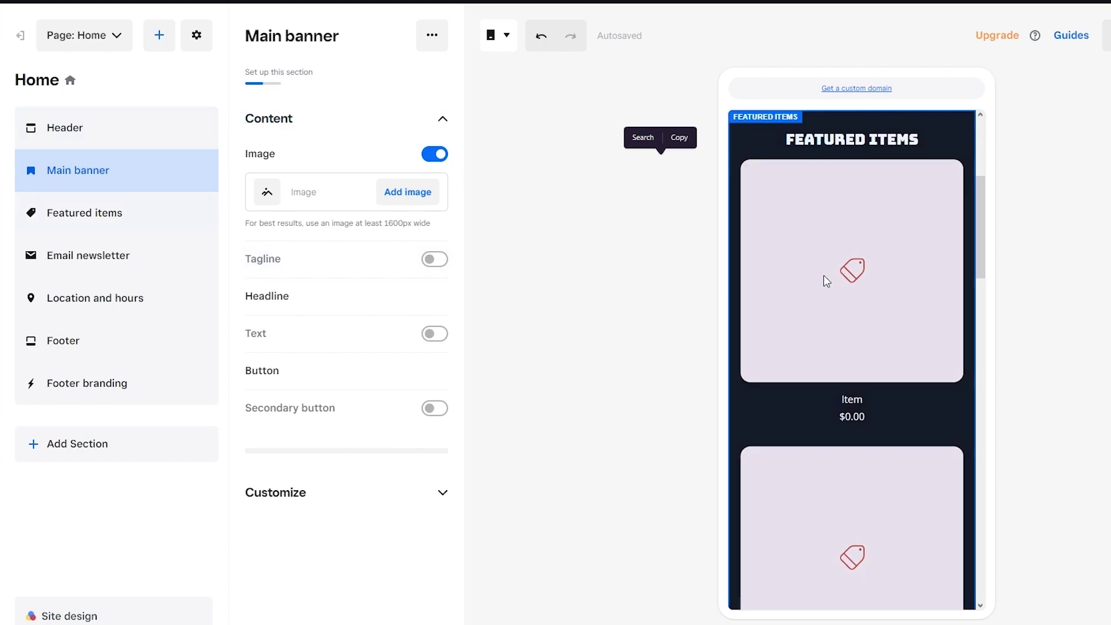
# Step: Replace the main banner headline text with 'MARKETING'
pyautogui.scroll(5, 824, 280)
pyautogui.click(858, 231)
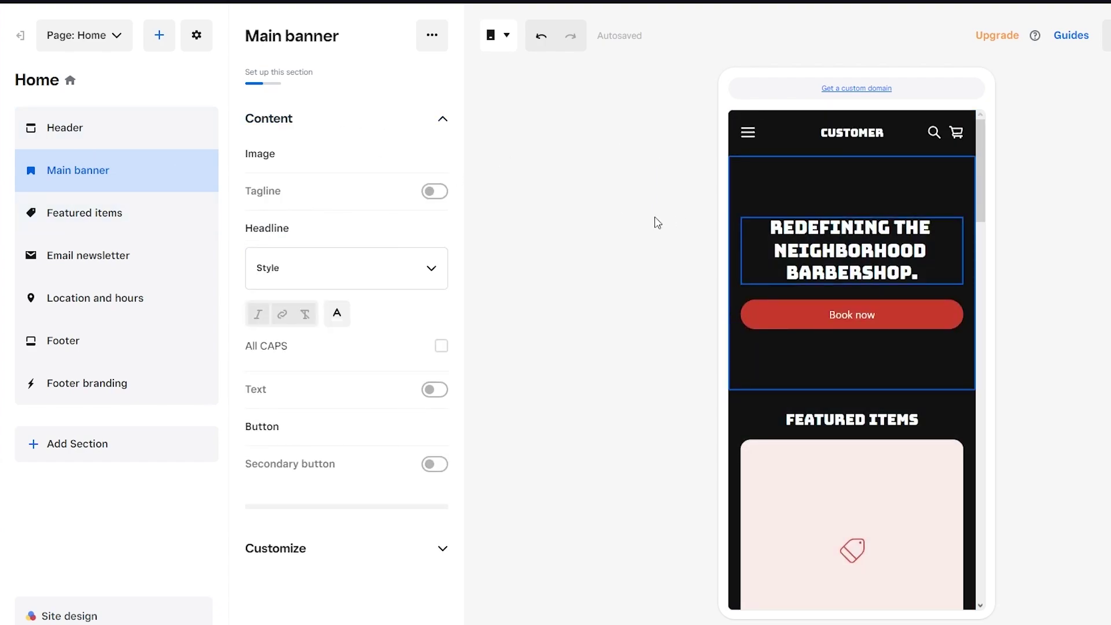
pyautogui.moveTo(868, 269); pyautogui.dragTo(774, 196)
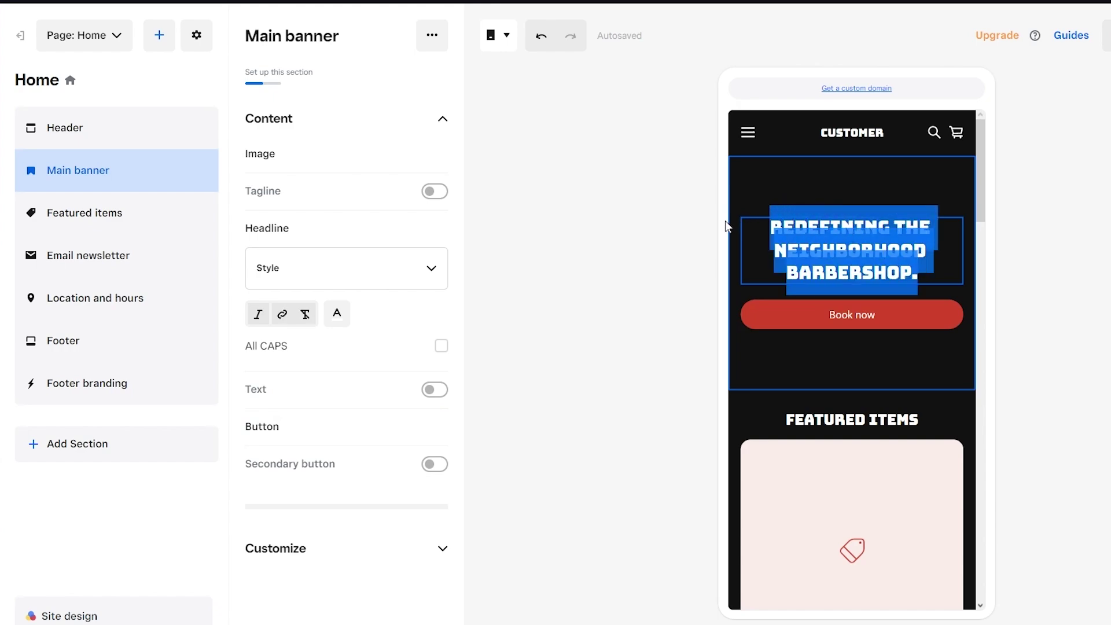
pyautogui.write('MARKETING')
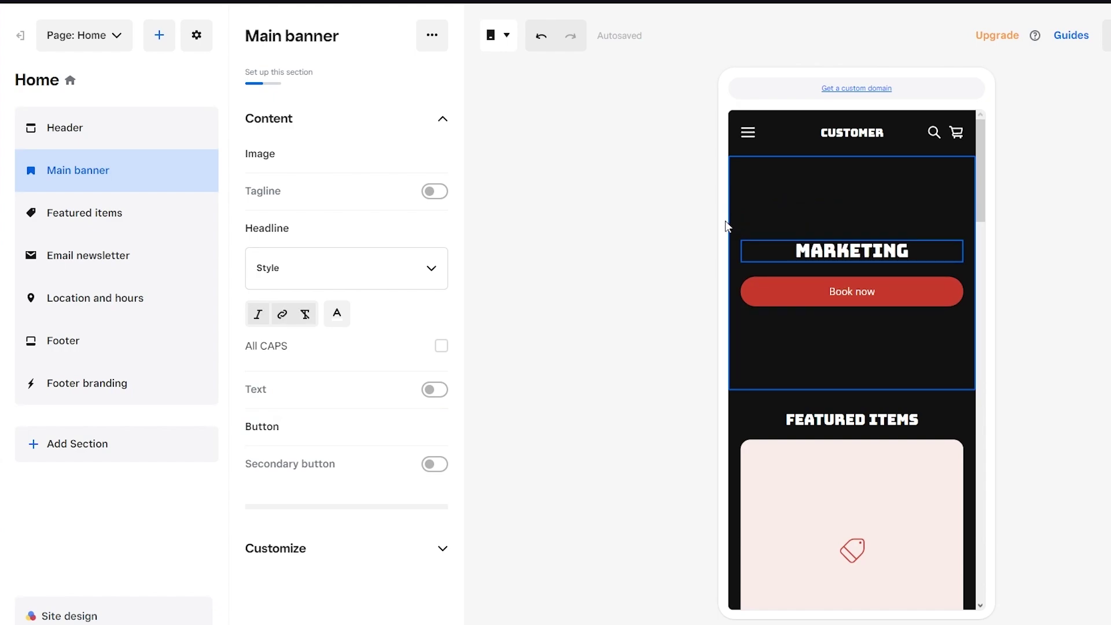
# Step: Check the banner's button settings, then open the Featured items section
pyautogui.click(837, 293)
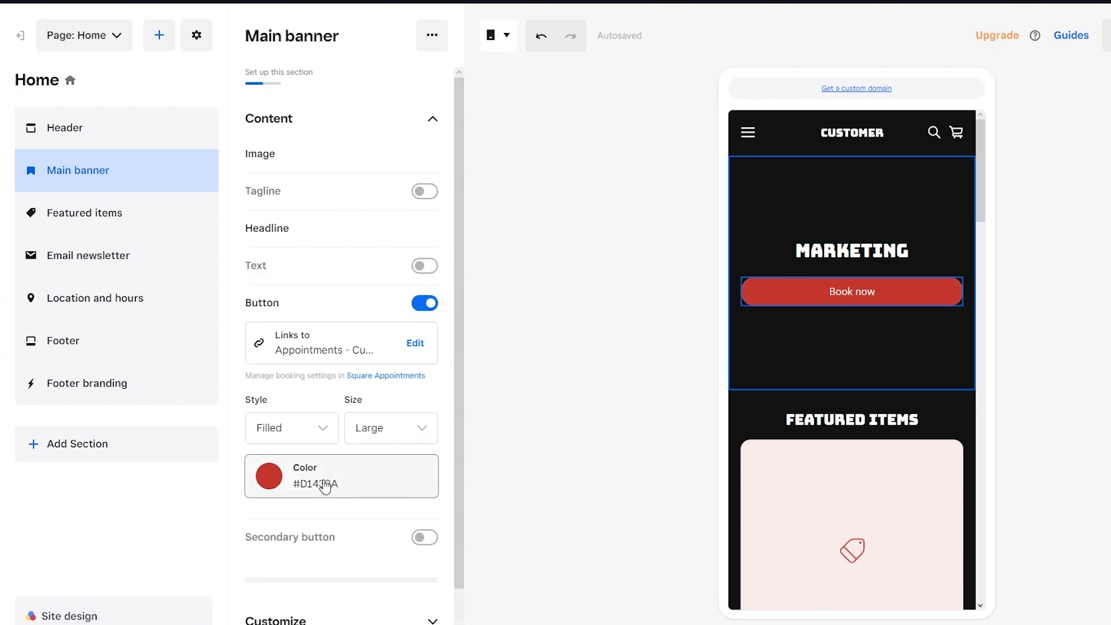
pyautogui.moveTo(350, 354)
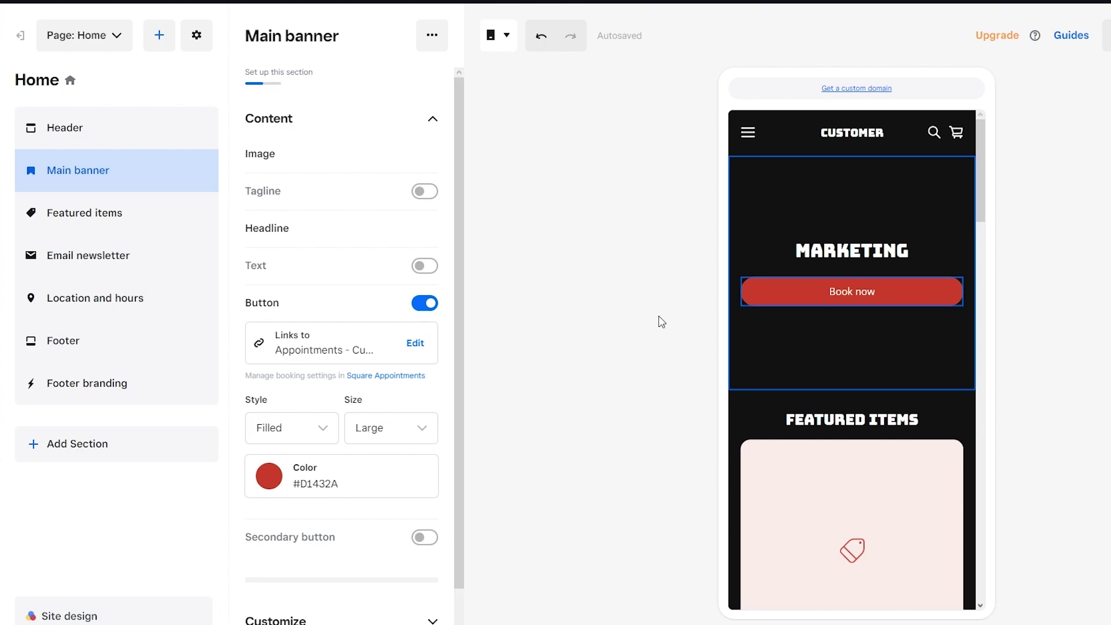
pyautogui.scroll(-6, 854, 416)
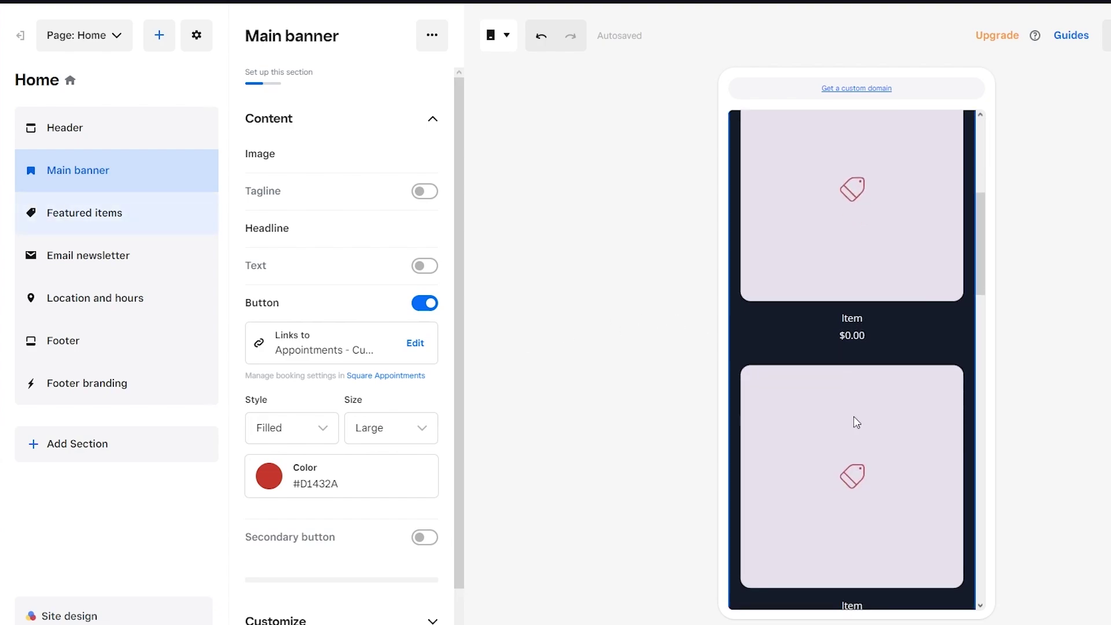
pyautogui.click(818, 266)
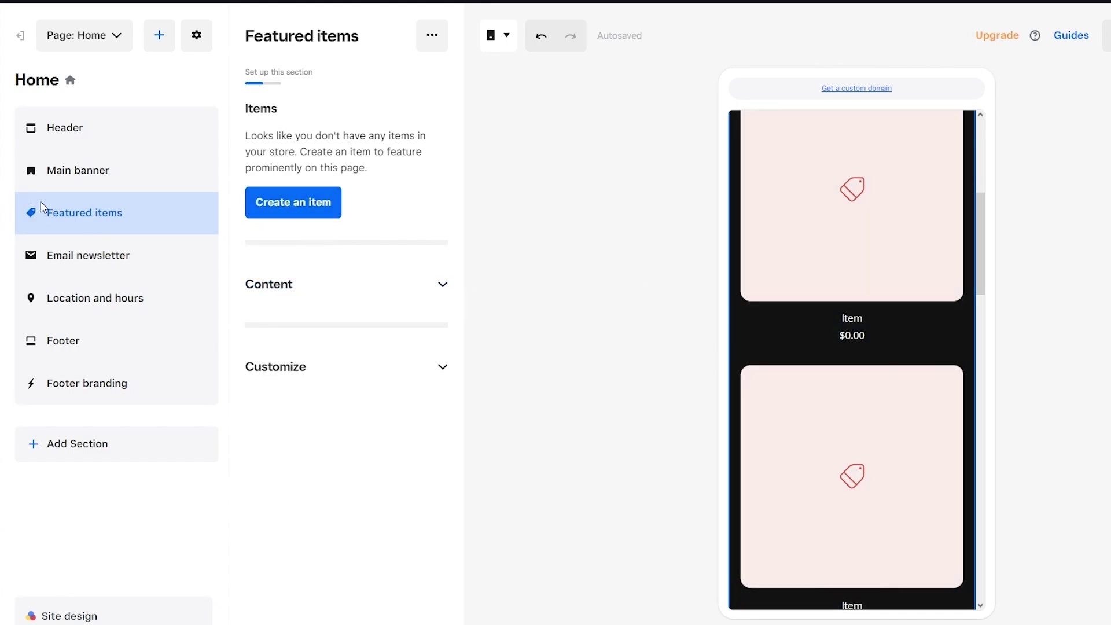
# Step: Open the Email newsletter section, scroll down through location, hours and footer, then switch the preview to Desktop
pyautogui.scroll(-10, 880, 426)
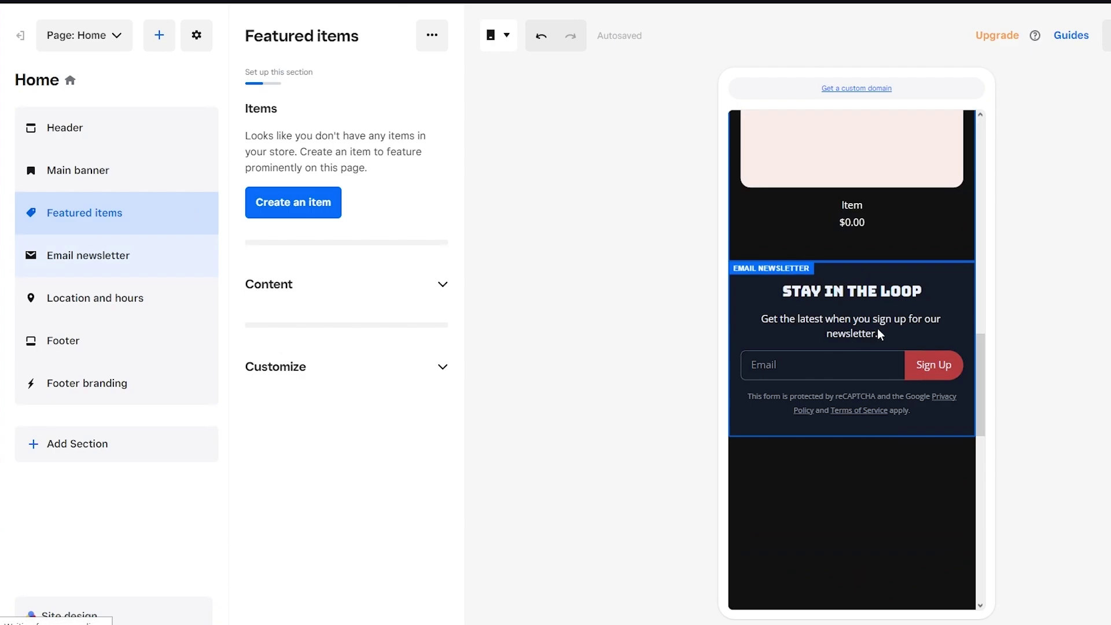
pyautogui.click(880, 335)
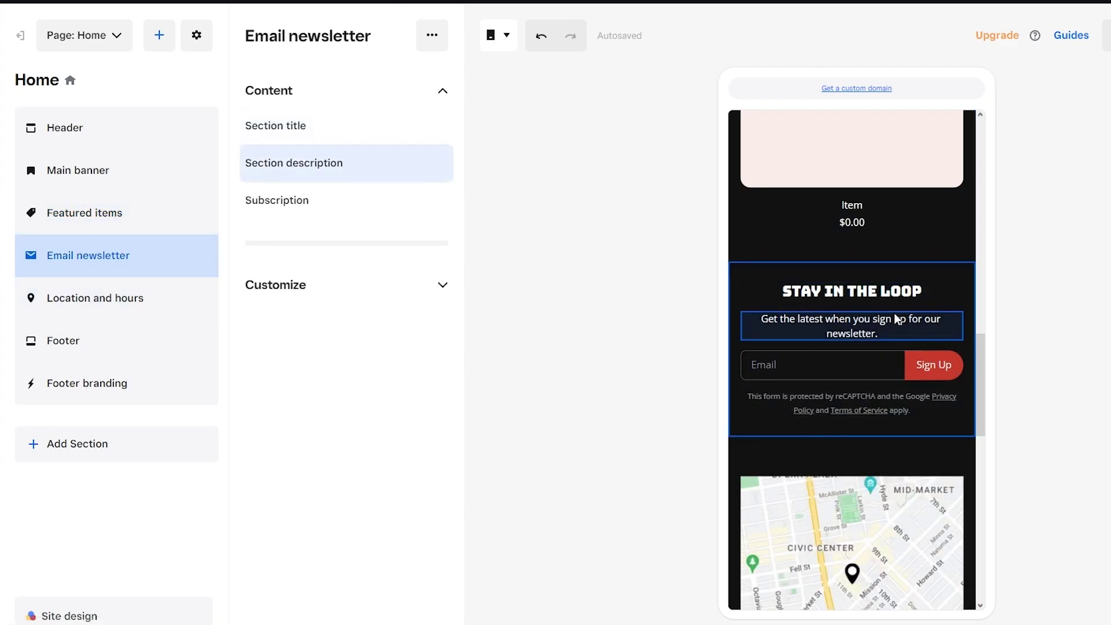
pyautogui.scroll(-4, 868, 347)
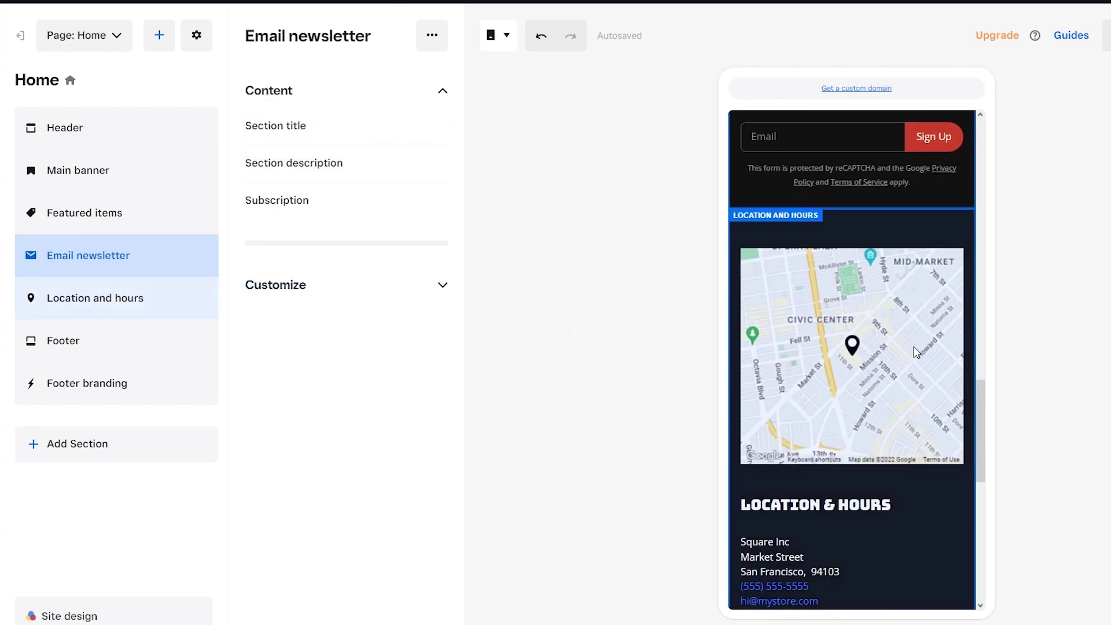
pyautogui.scroll(-4, 916, 352)
pyautogui.scroll(3, 916, 352)
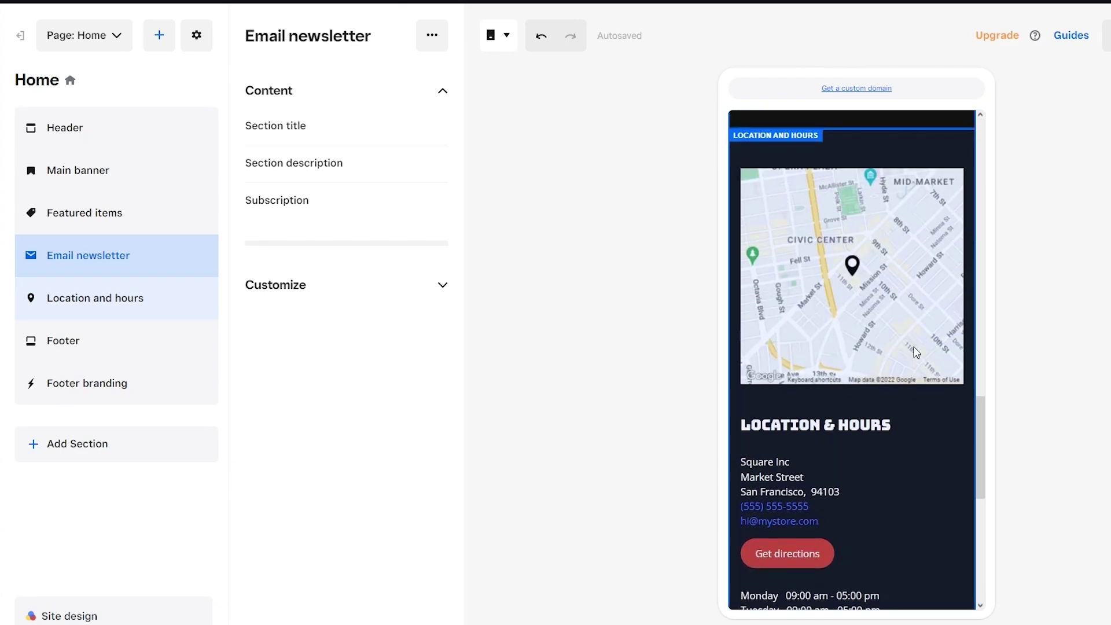
pyautogui.scroll(-5, 914, 347)
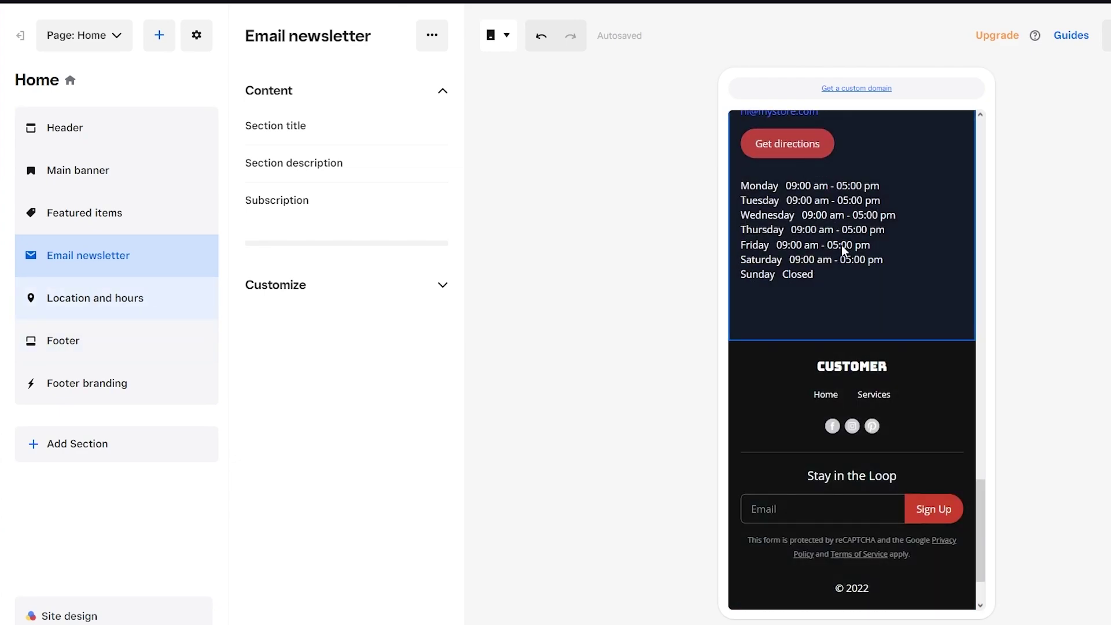
pyautogui.scroll(-1, 842, 255)
pyautogui.scroll(-1, 841, 266)
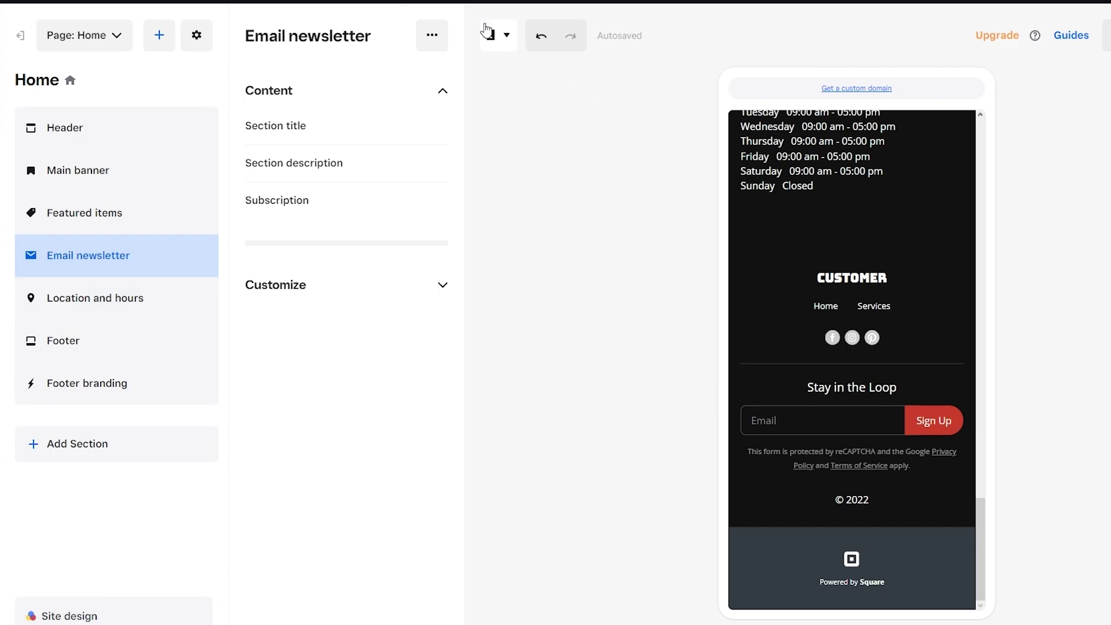
pyautogui.click(504, 42)
pyautogui.click(511, 79)
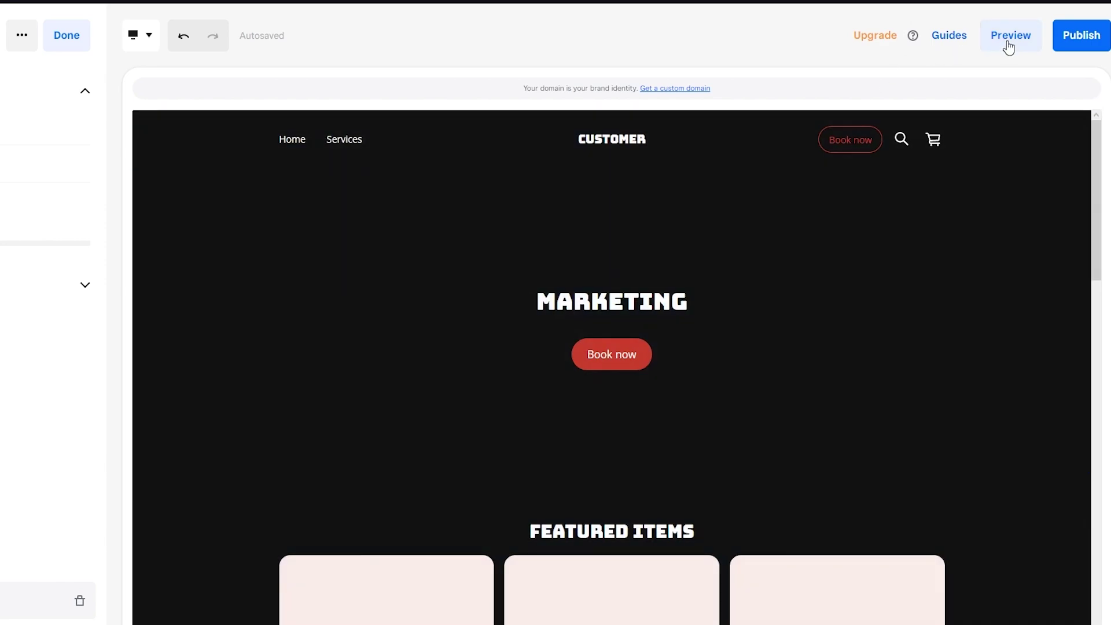
# Step: Preview the full site on desktop, then start publishing and focus the custom domain search
pyautogui.click(1008, 45)
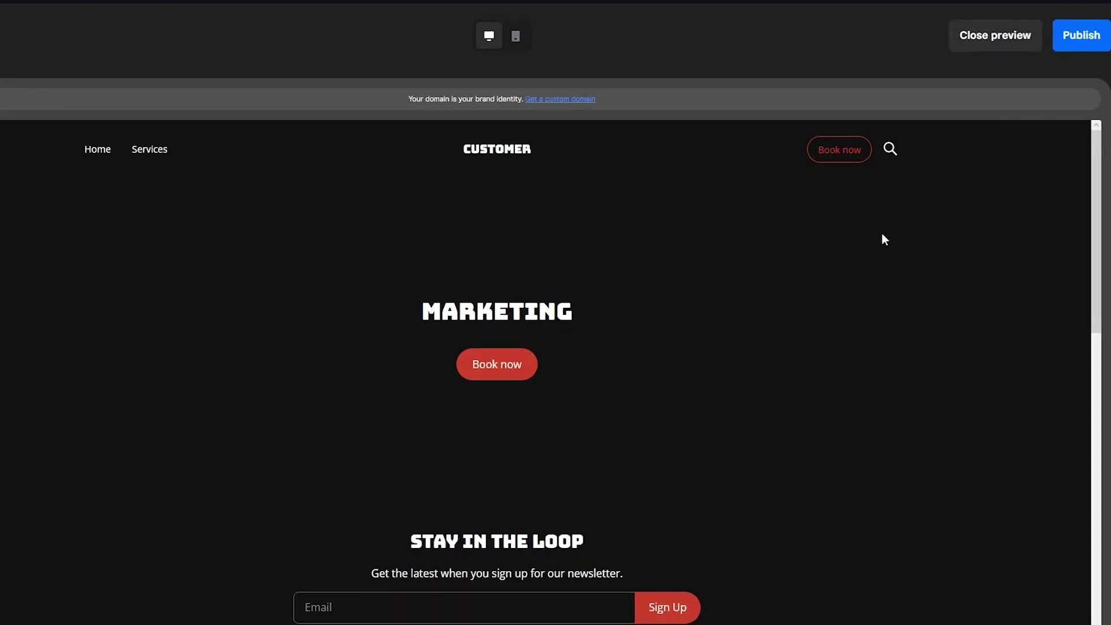
pyautogui.scroll(-15, 883, 238)
pyautogui.scroll(15, 883, 239)
pyautogui.scroll(-10, 882, 235)
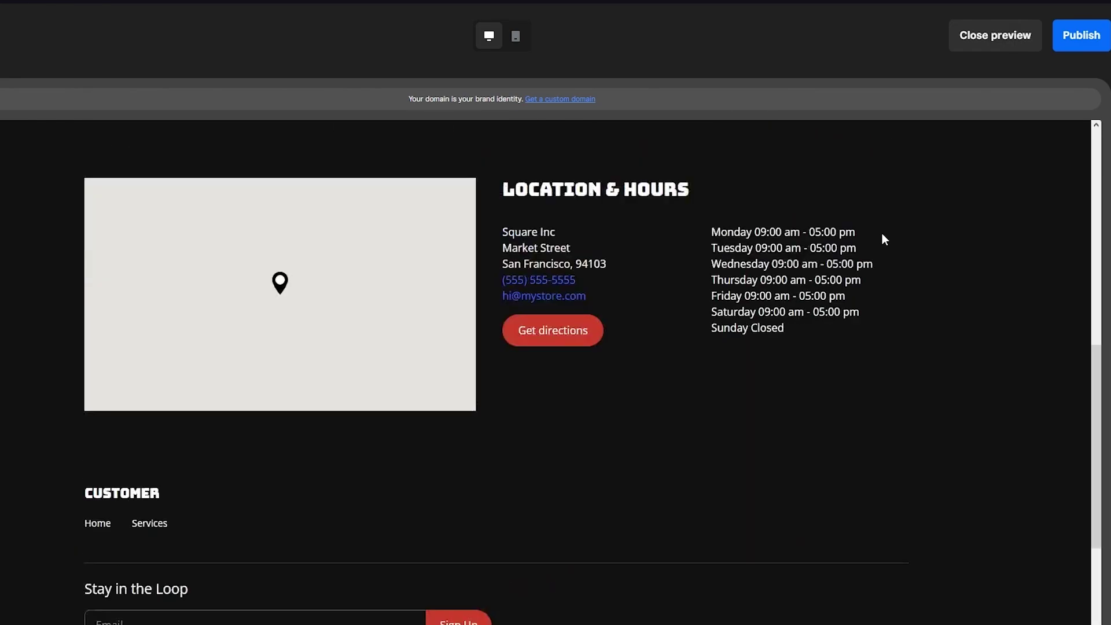
pyautogui.scroll(10, 883, 235)
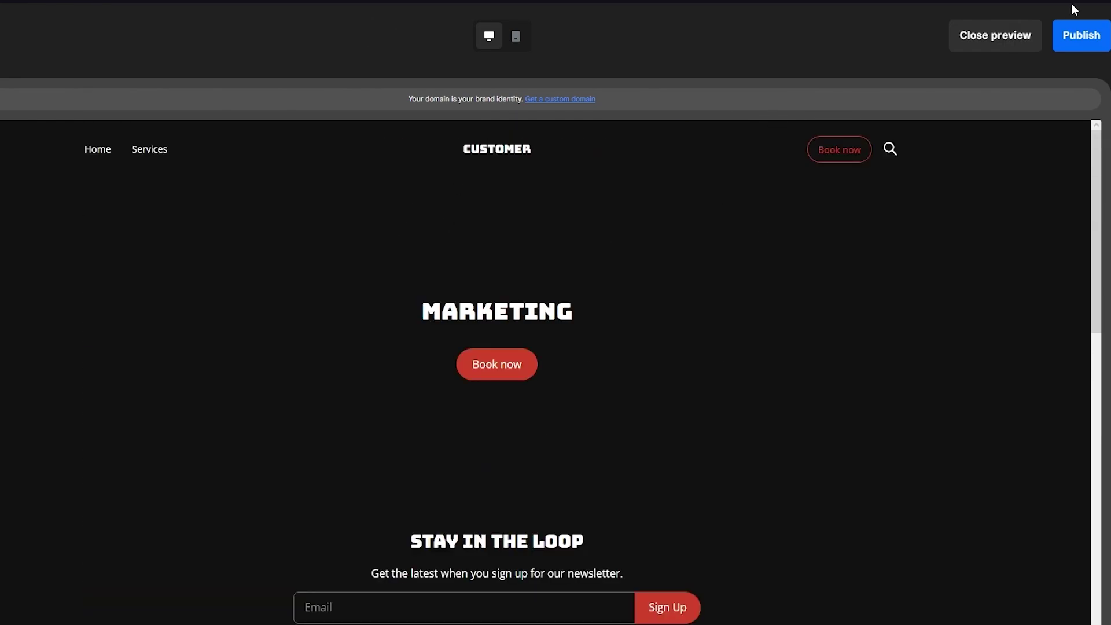
pyautogui.click(1080, 52)
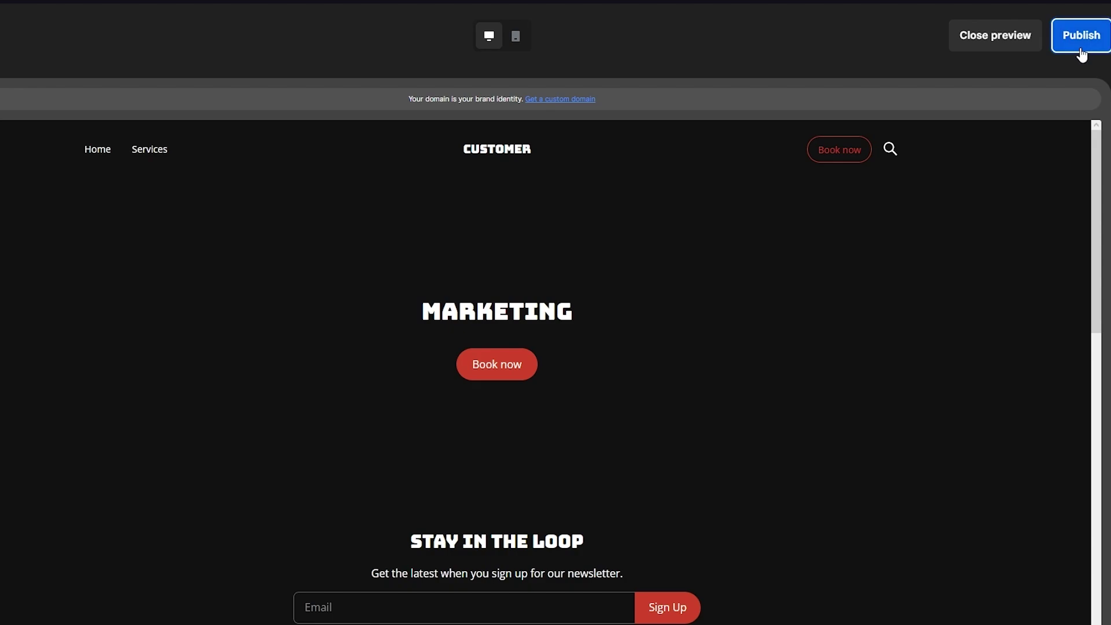
pyautogui.click(438, 250)
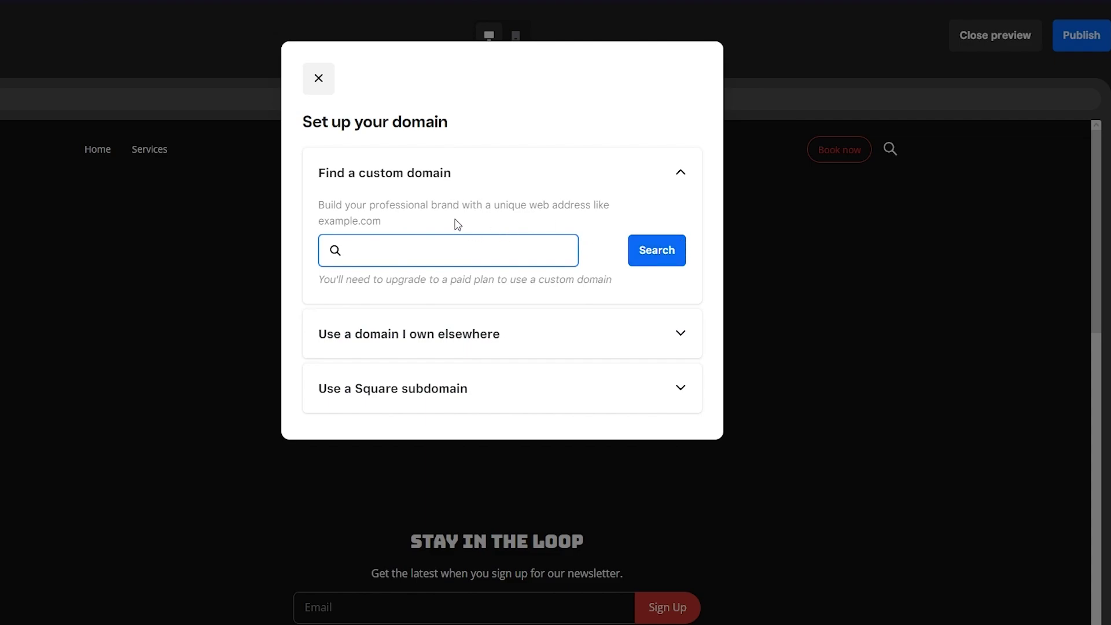
# Step: Run the custom domain search, then close the Set up your domain dialog without choosing one
pyautogui.click(677, 250)
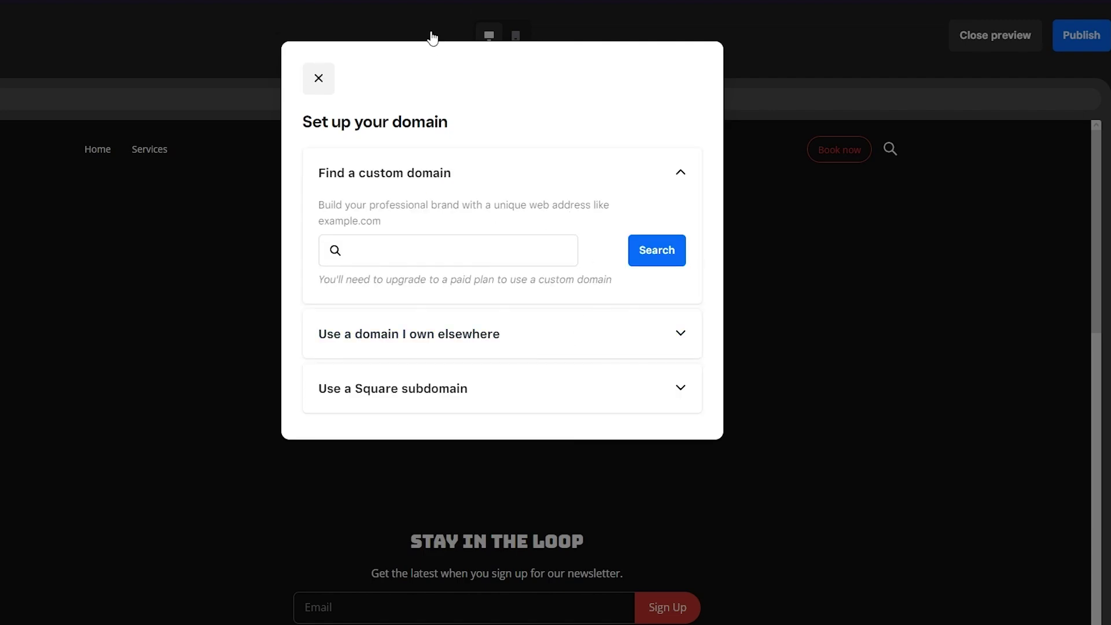
pyautogui.click(319, 80)
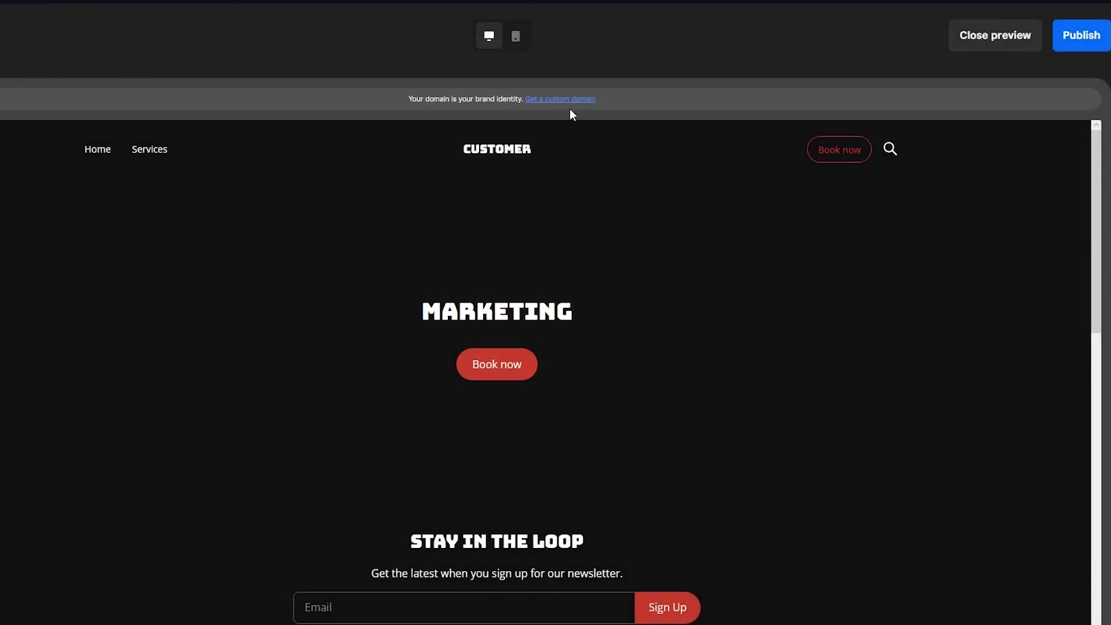